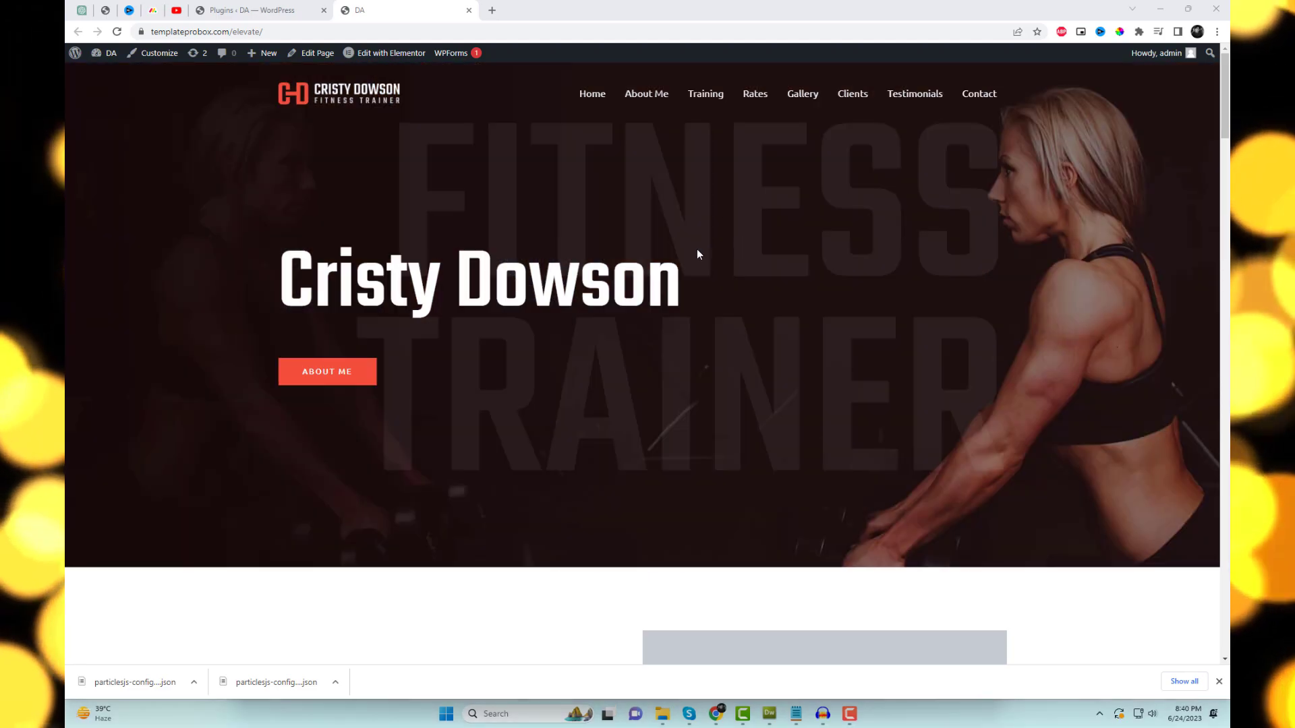
# Find the Royal Elementor Addons and Templates plugin in the WordPress plugin directory, then install and activate it.
pyautogui.scroll(-2, 702, 265)
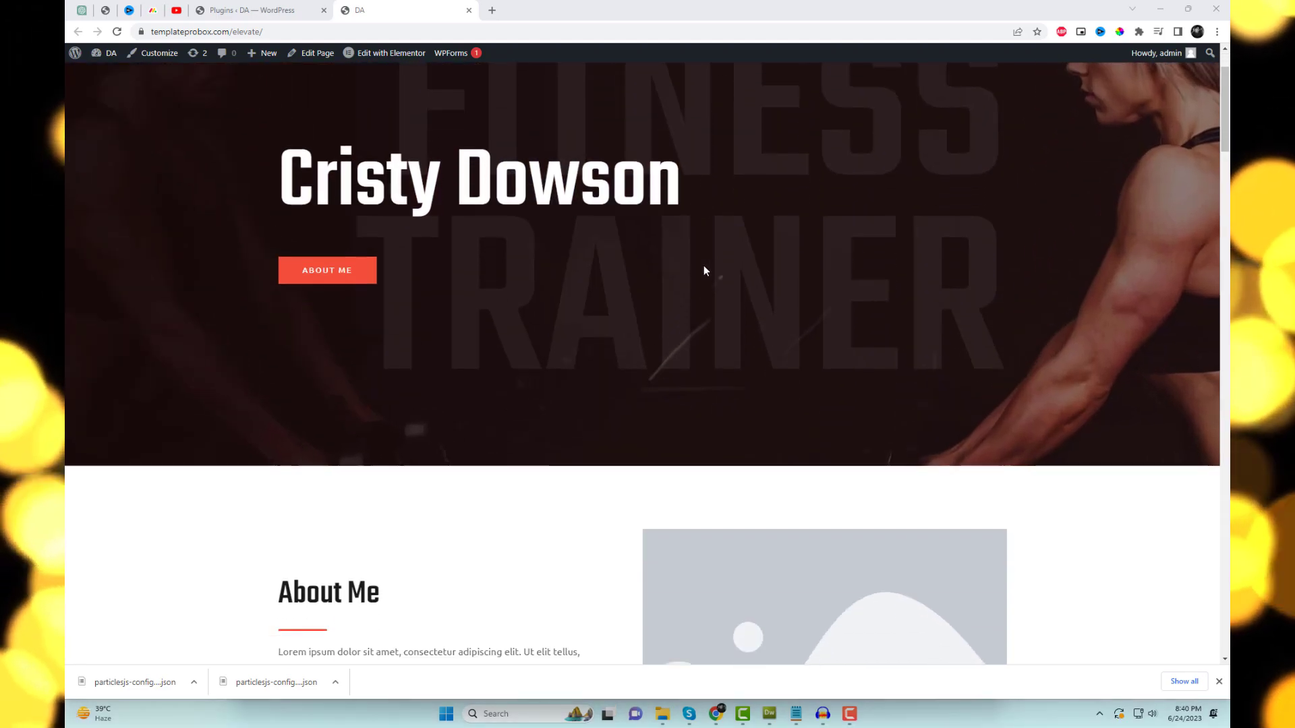
pyautogui.scroll(2, 704, 265)
pyautogui.click(291, 12)
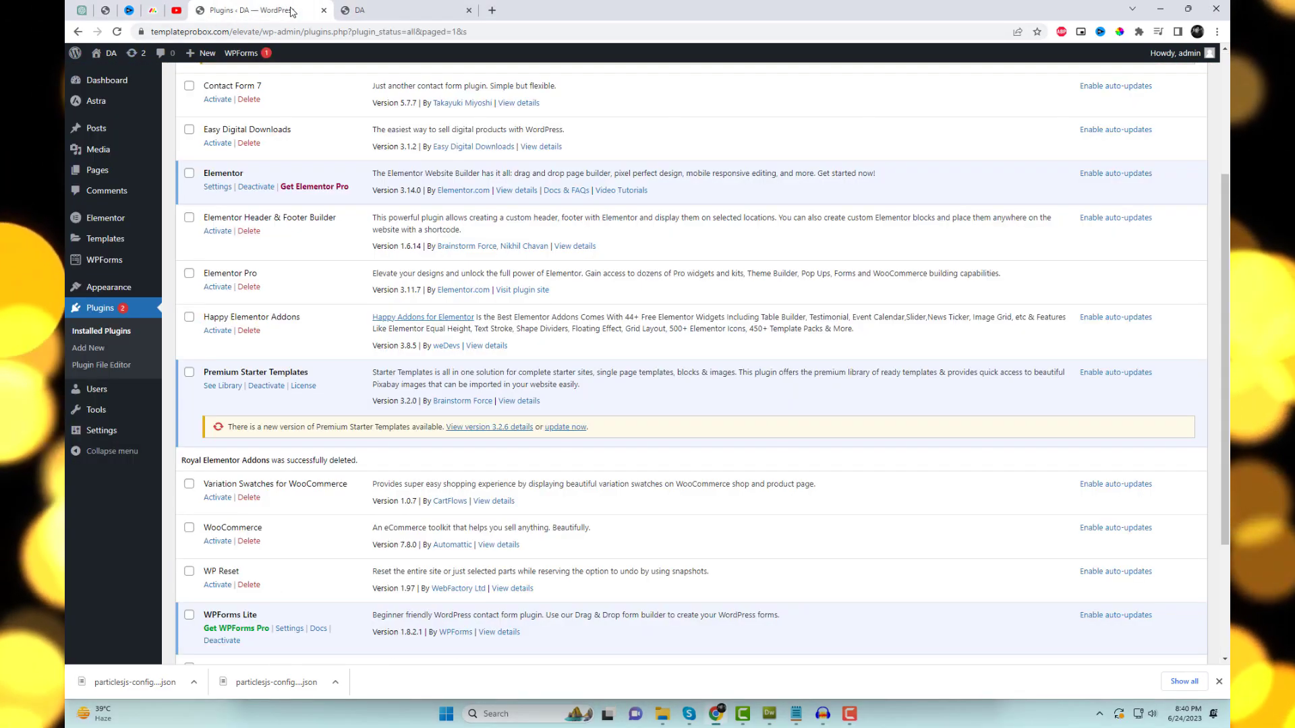
pyautogui.scroll(3, 314, 92)
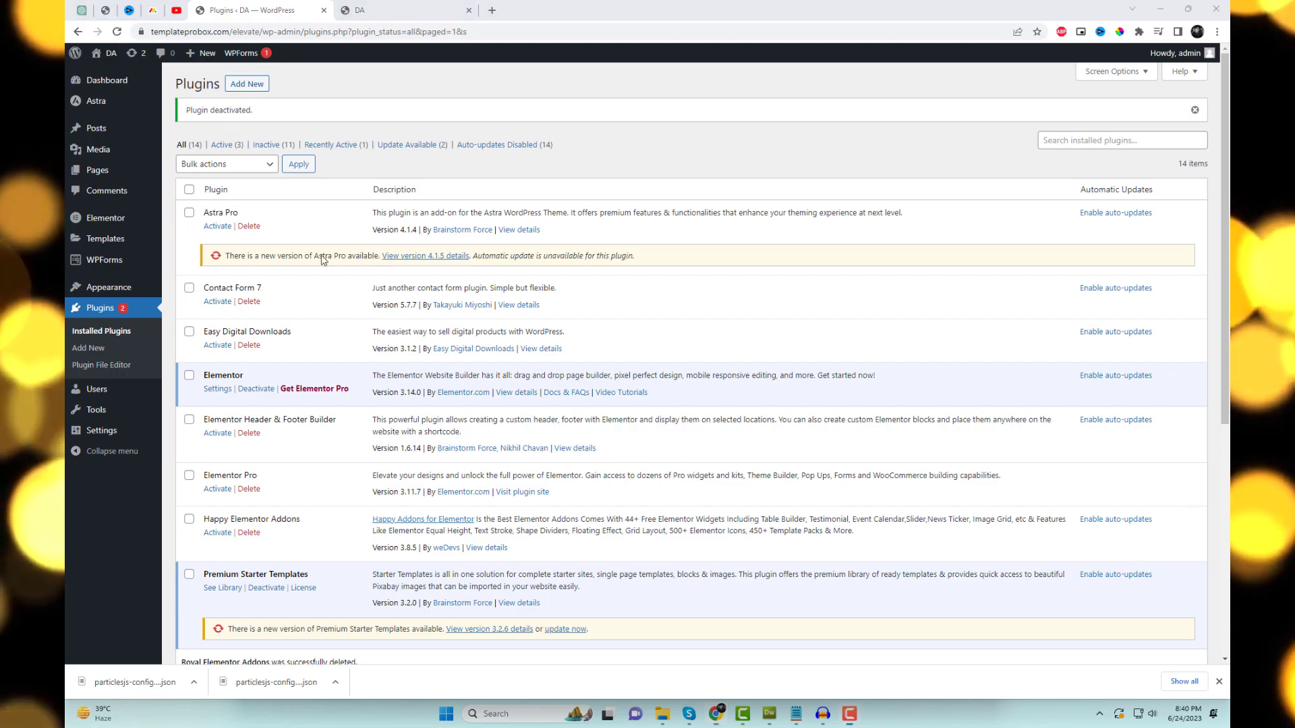
pyautogui.click(256, 87)
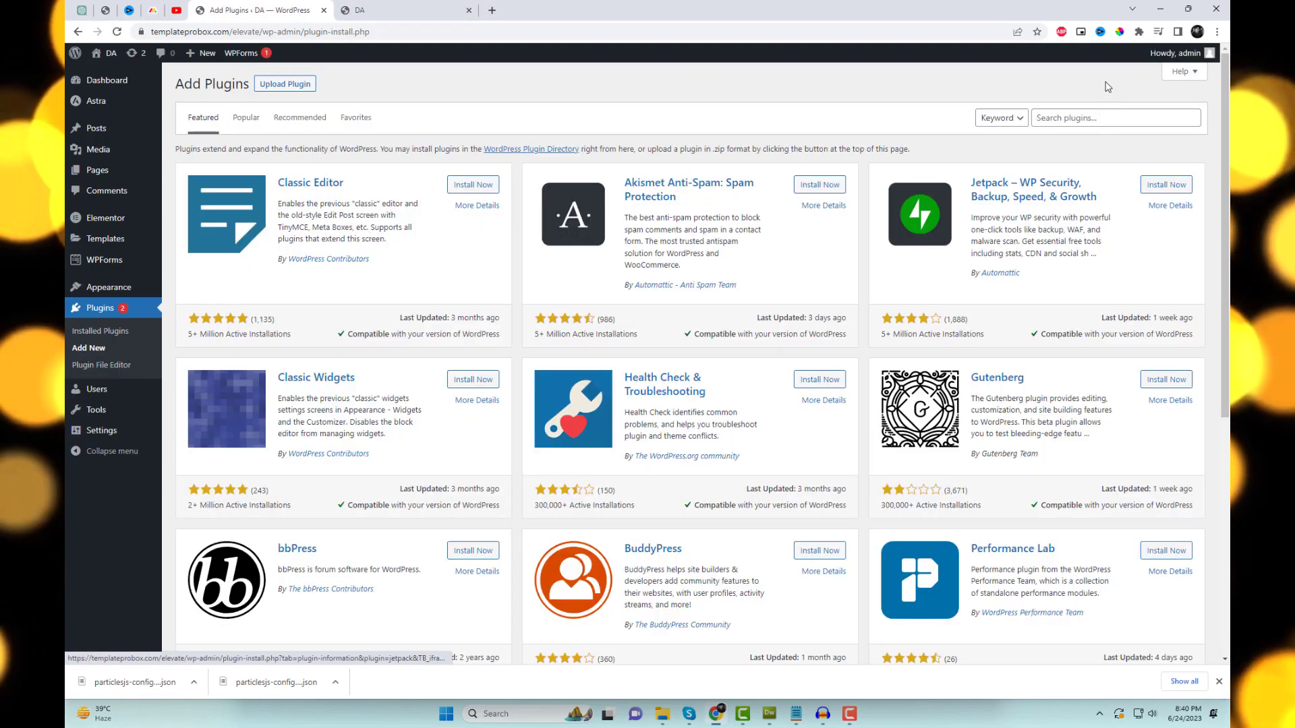
pyautogui.click(1075, 120)
pyautogui.click(1113, 142)
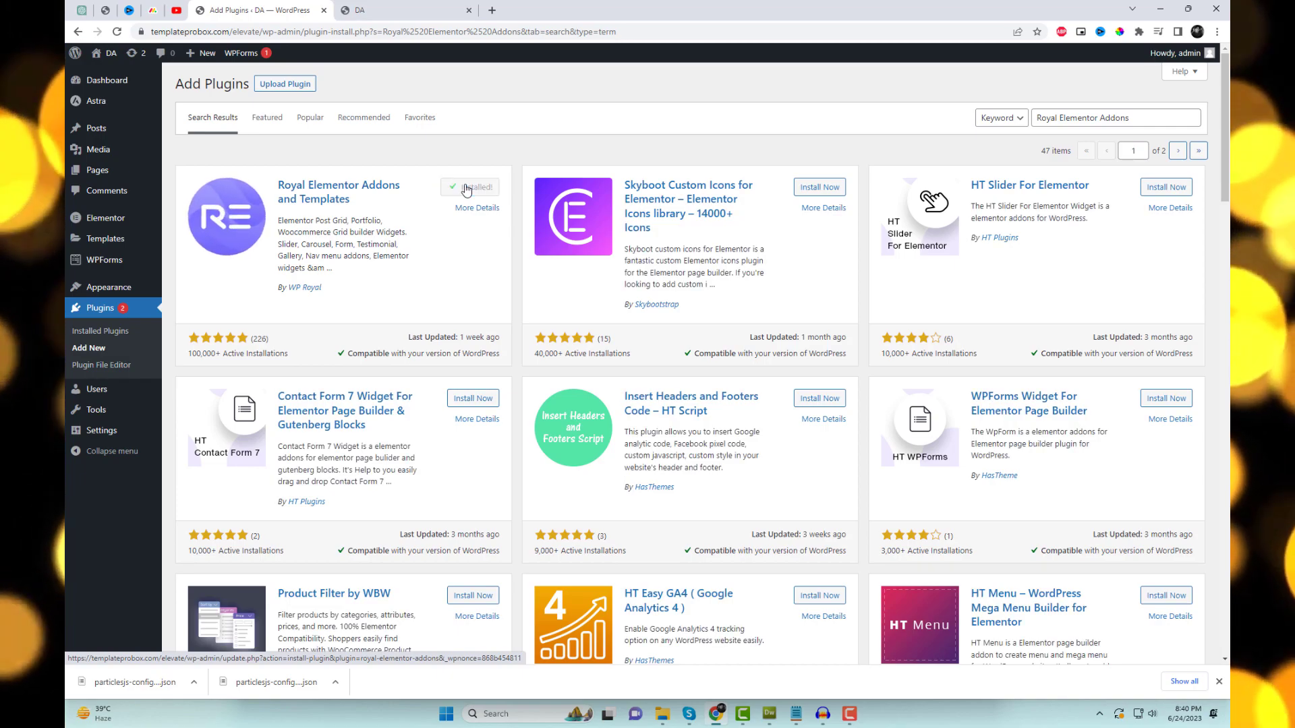
pyautogui.click(475, 189)
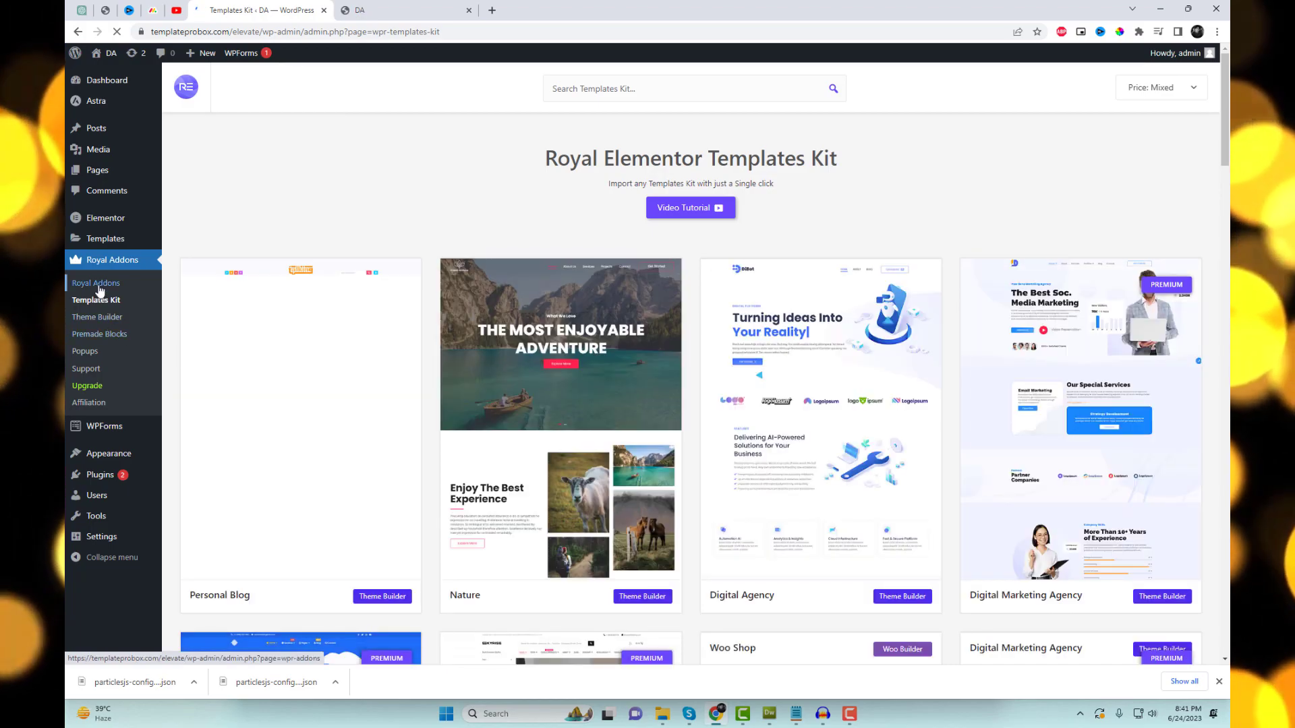
# Ensure the Parallax Background and Parallax Multi Layer extensions are enabled in the Royal Addons settings.
pyautogui.click(99, 286)
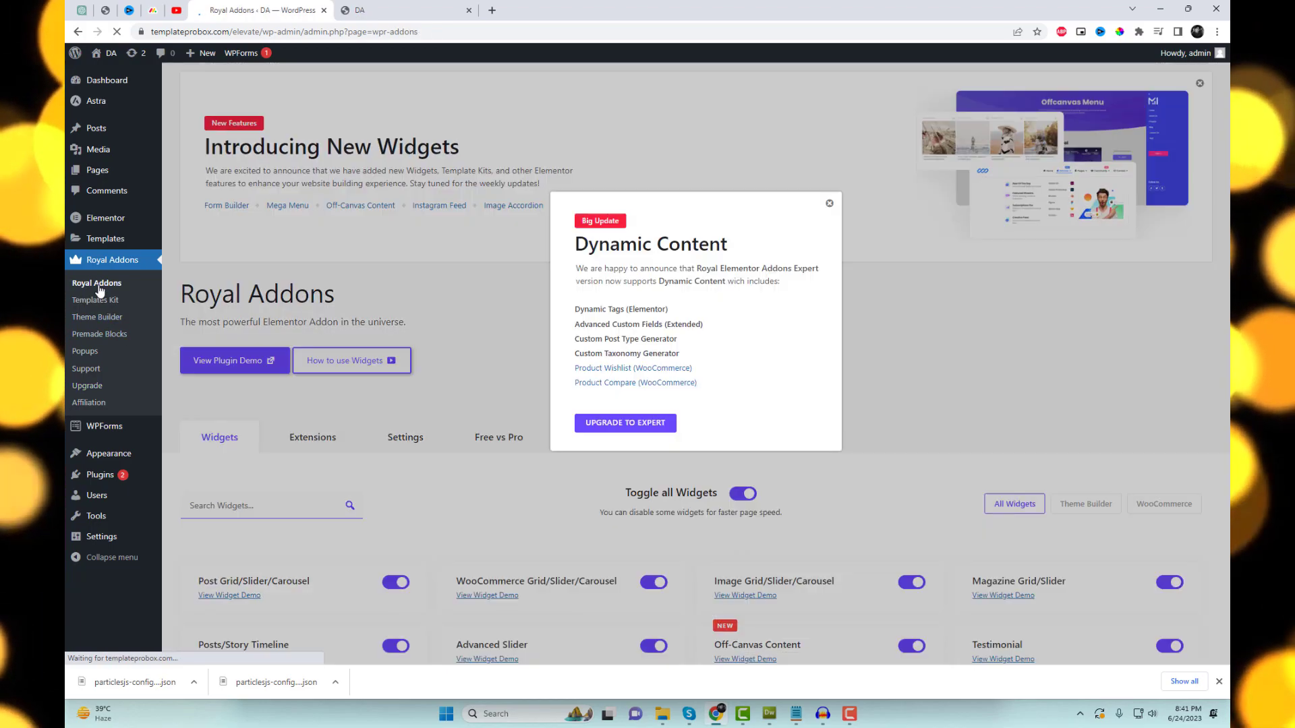
pyautogui.click(830, 204)
pyautogui.scroll(-2, 853, 318)
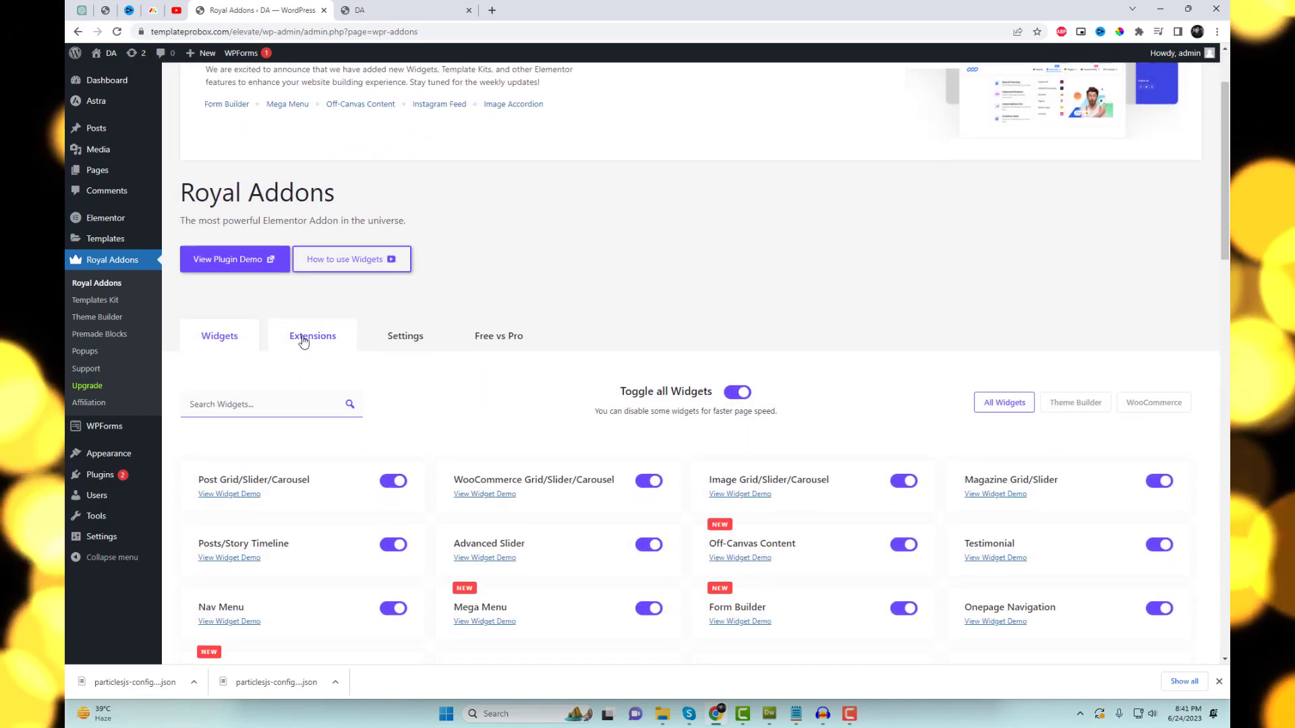
pyautogui.click(313, 336)
pyautogui.scroll(-1, 578, 384)
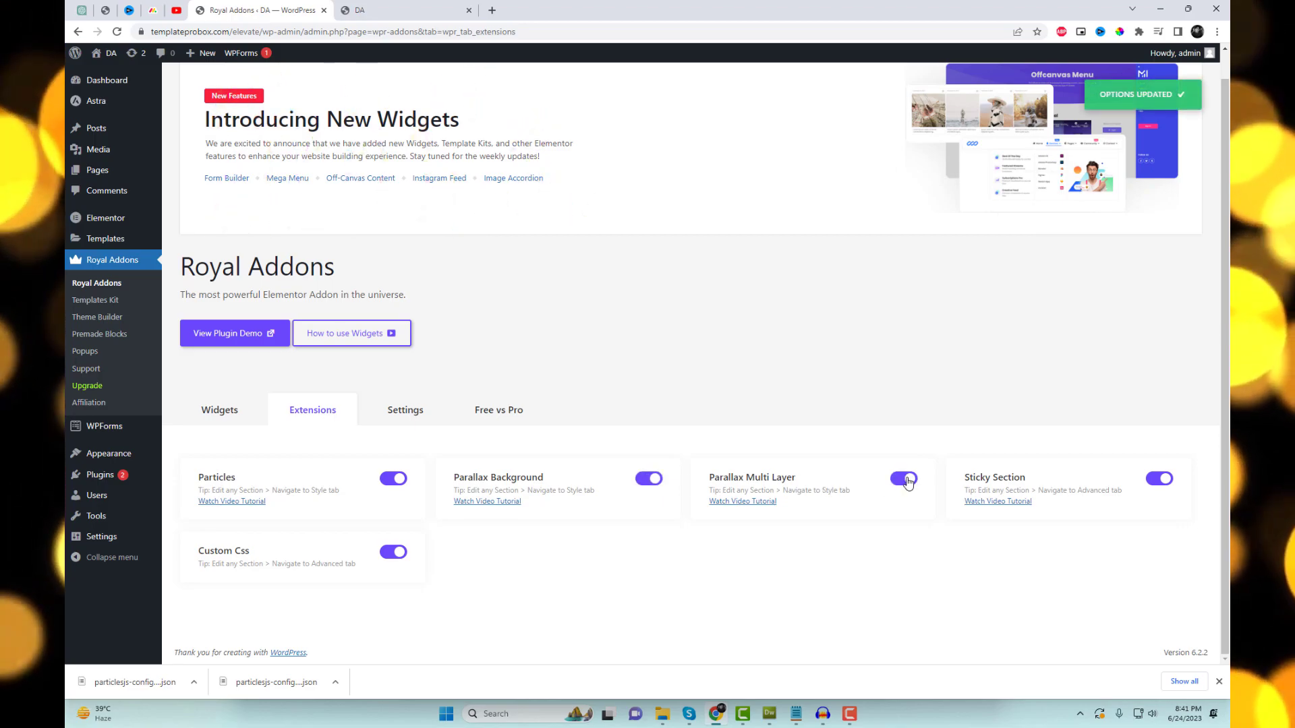
pyautogui.scroll(1, 925, 495)
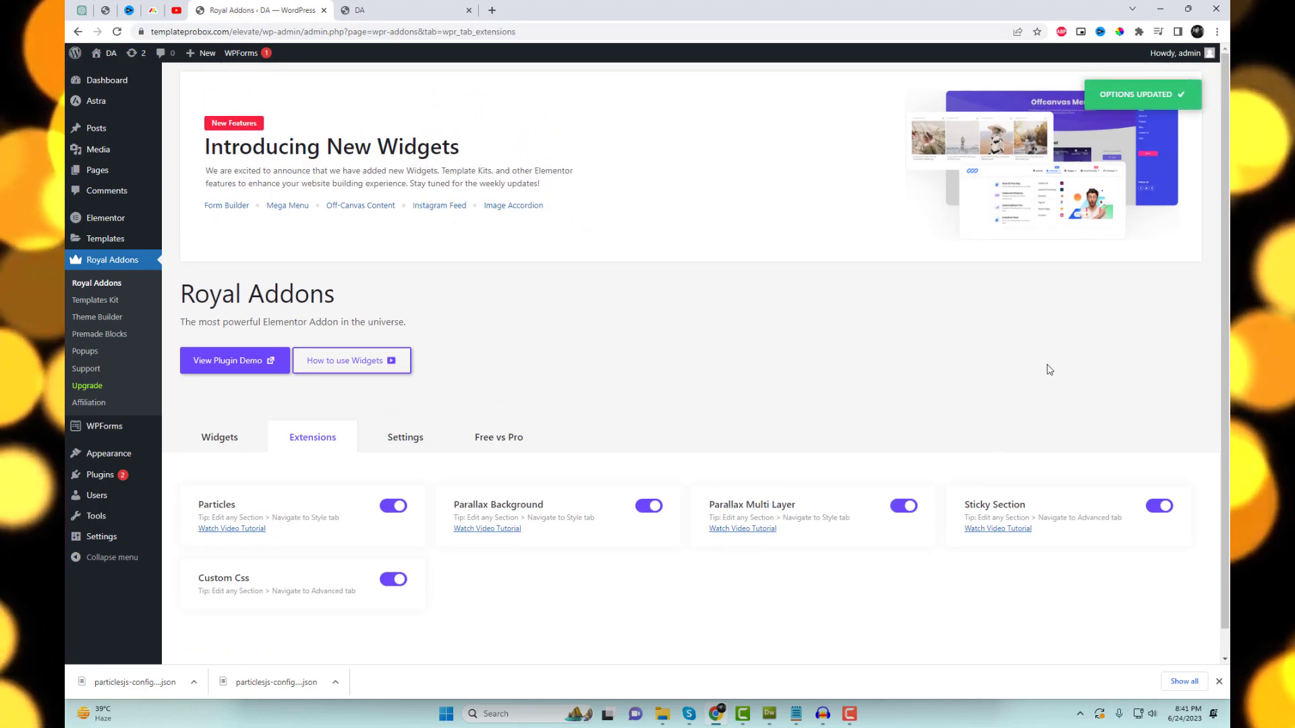
pyautogui.scroll(-1, 769, 439)
pyautogui.scroll(1, 549, 189)
# Open the home page in Elementor and bring up the hero section's Parallax - Royal Addons style settings.
pyautogui.click(394, 8)
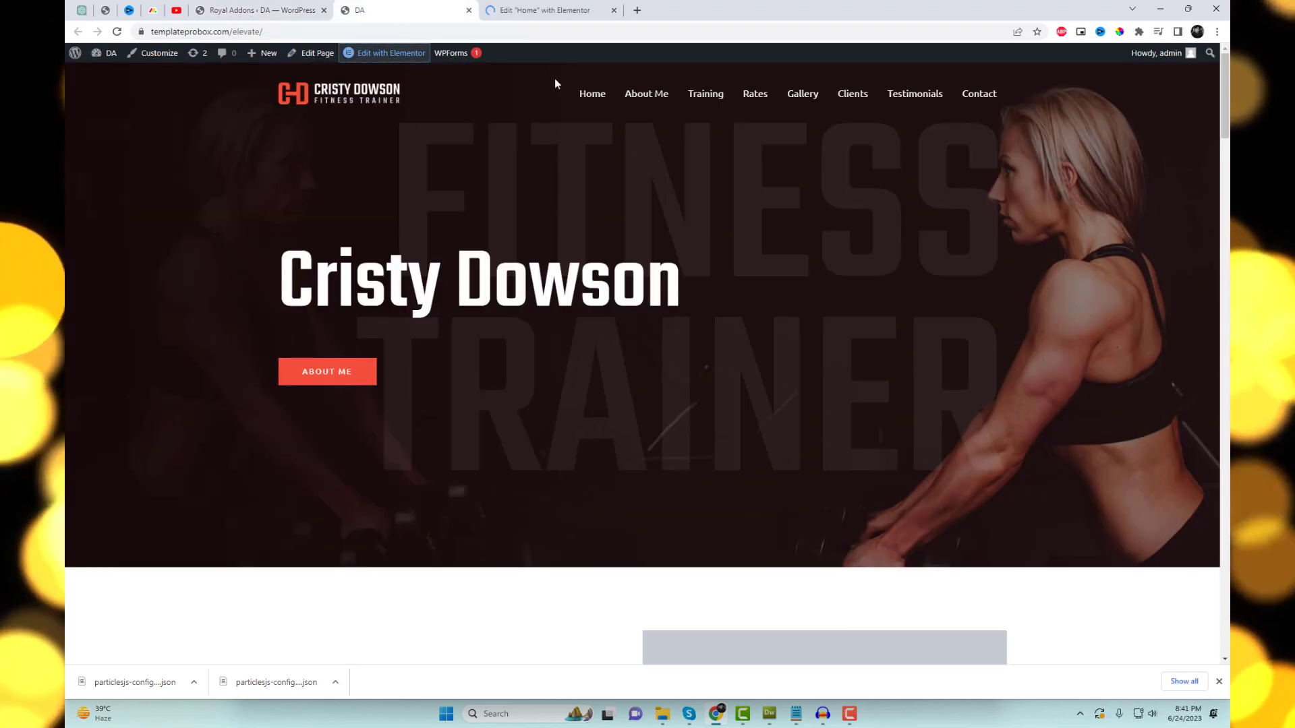
pyautogui.click(529, 8)
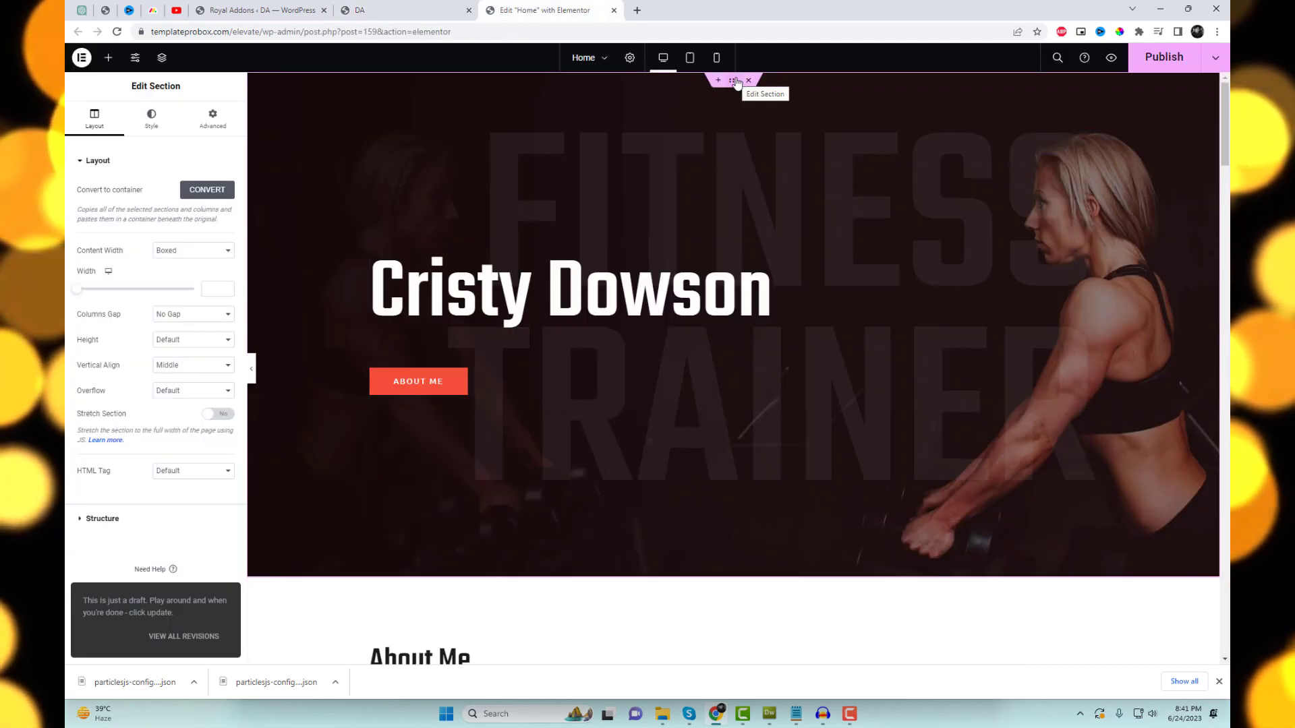
pyautogui.click(151, 128)
pyautogui.scroll(-2, 193, 457)
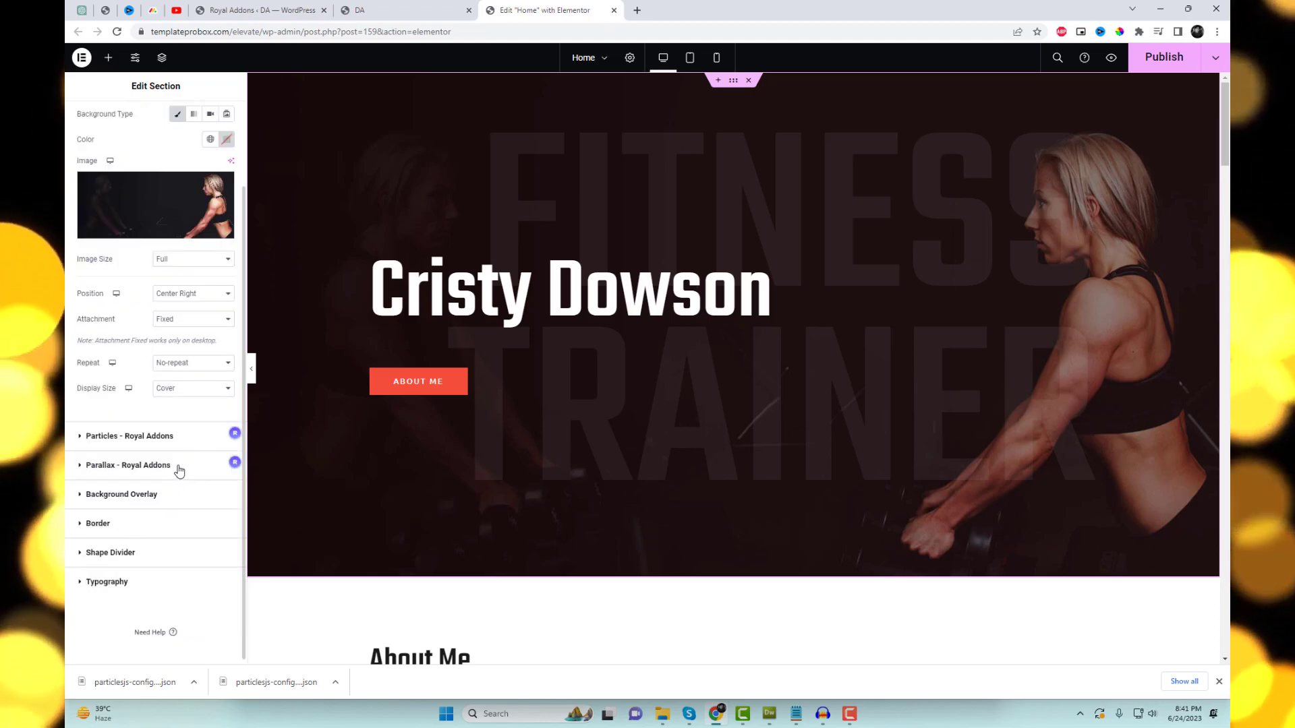
pyautogui.click(195, 471)
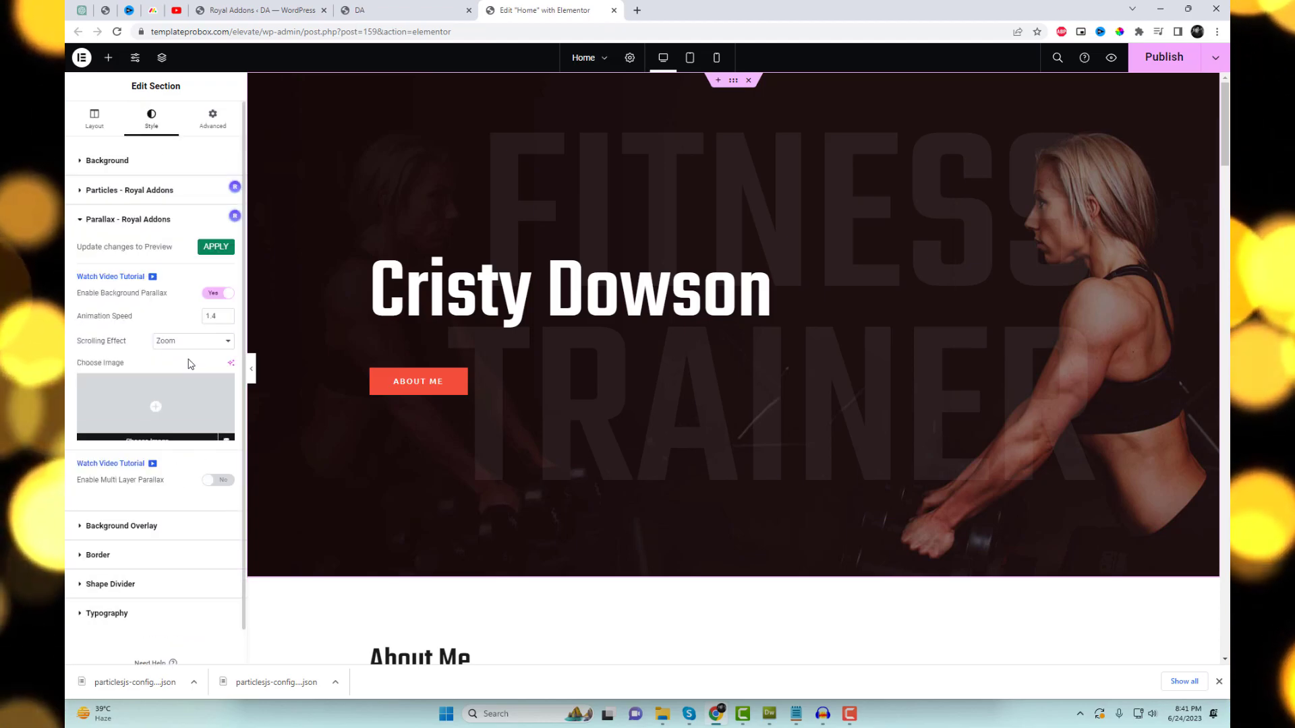
# Enable background parallax on the hero section and assign the dumbbell image slide-7-free-img.jpg from the media library.
pyautogui.scroll(-1, 188, 364)
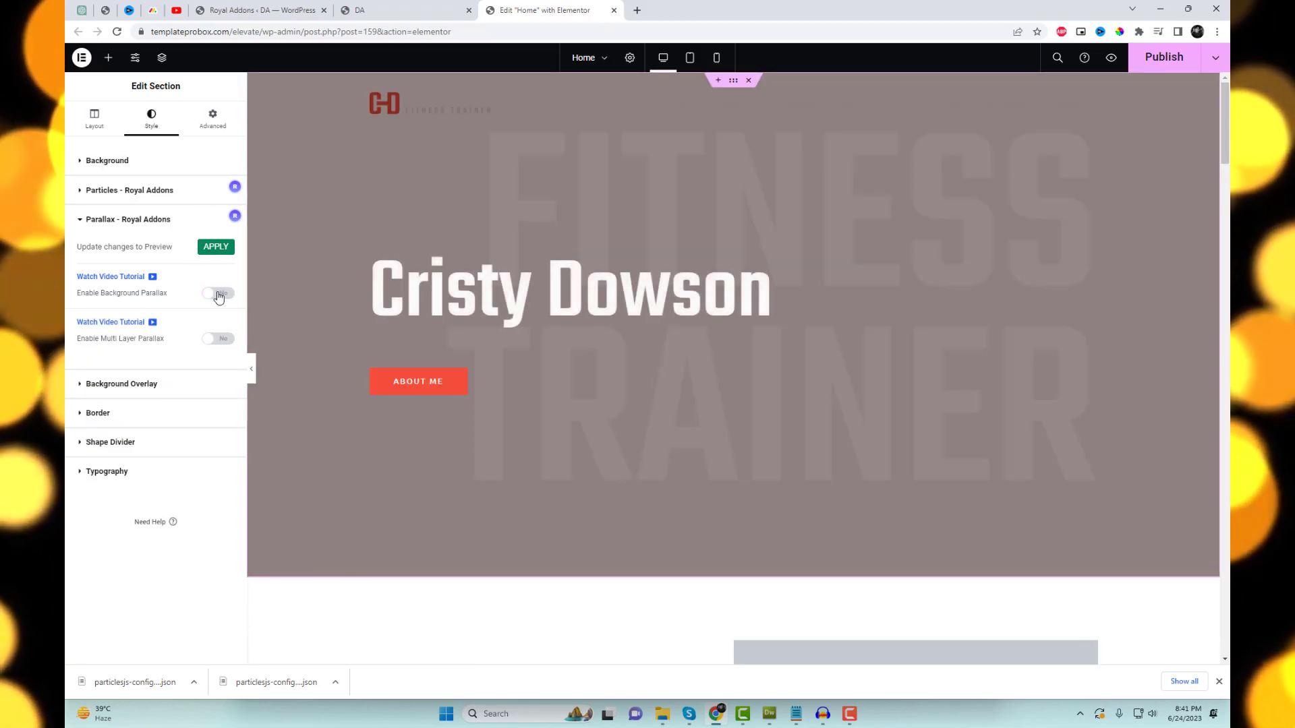
pyautogui.click(193, 402)
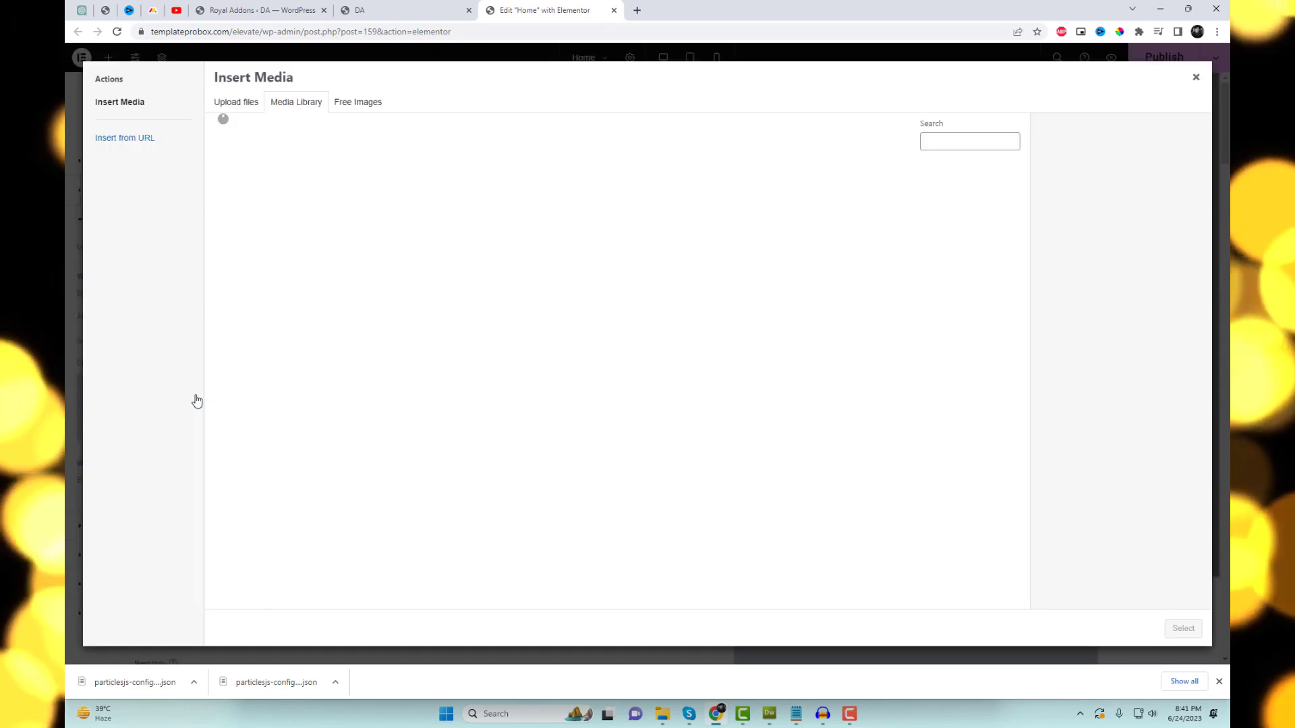
pyautogui.scroll(-5, 715, 329)
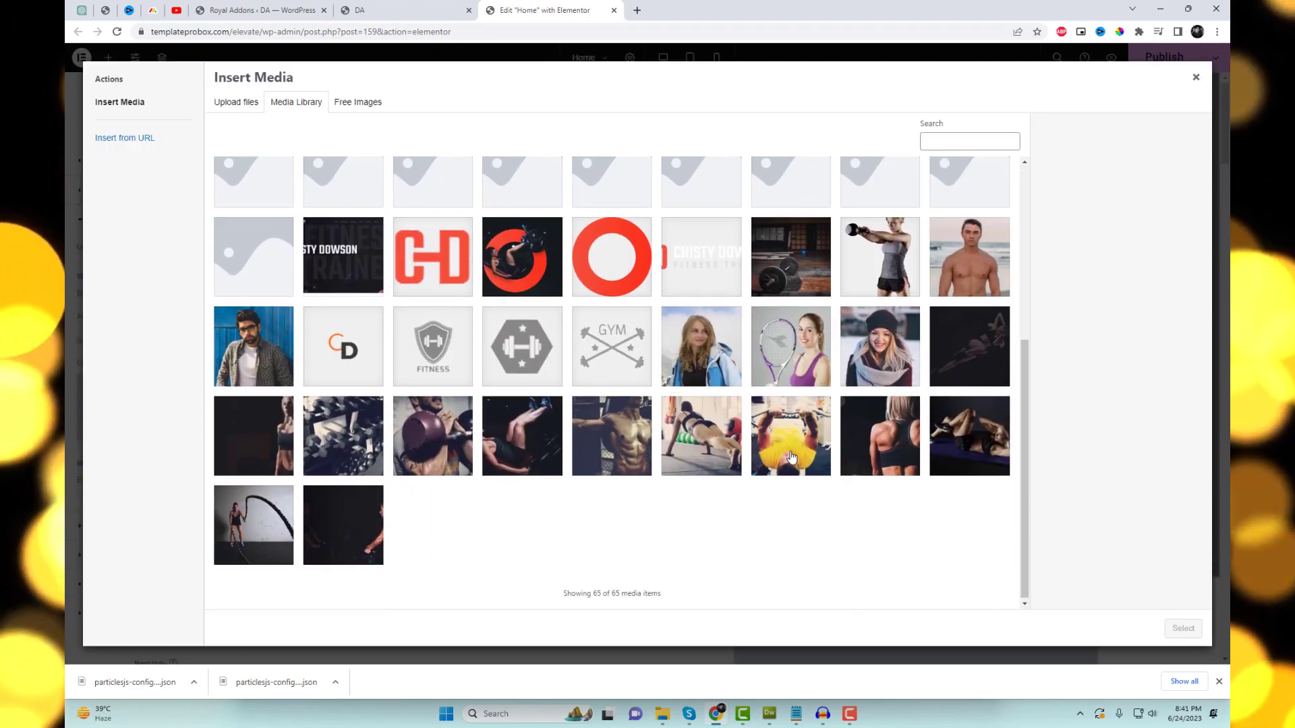
pyautogui.click(282, 437)
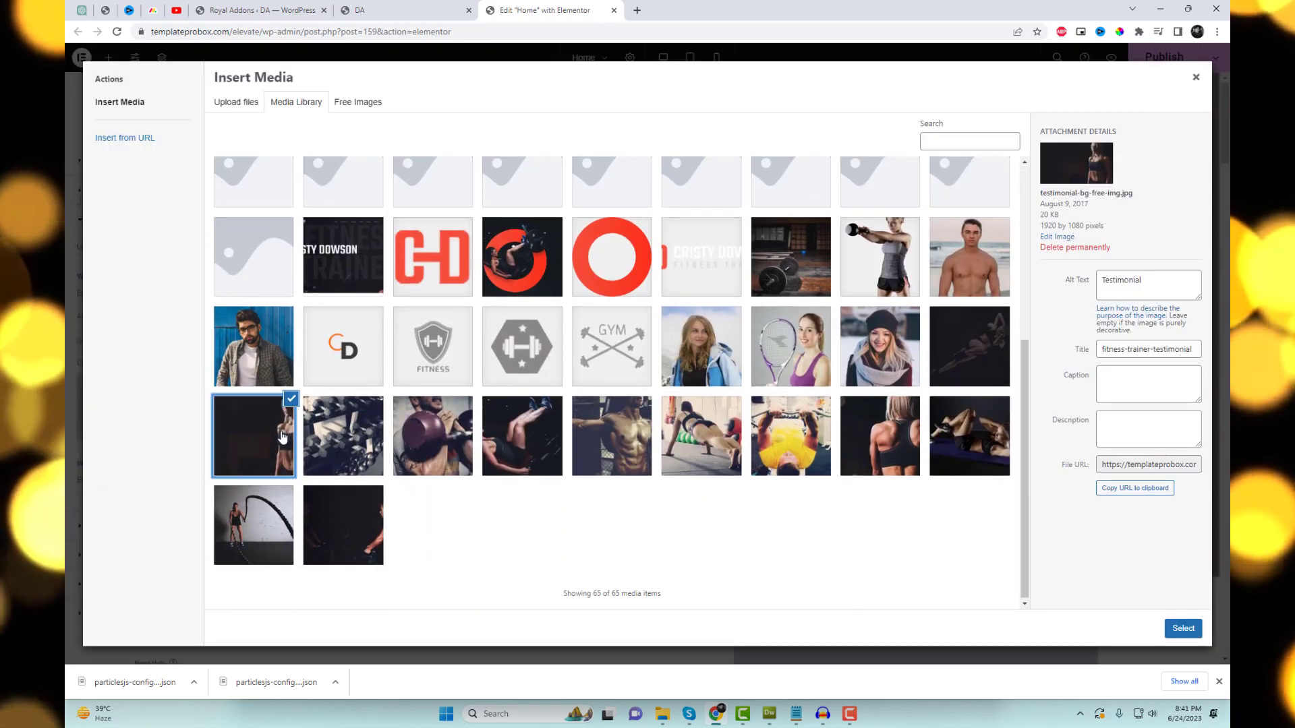
pyautogui.click(967, 452)
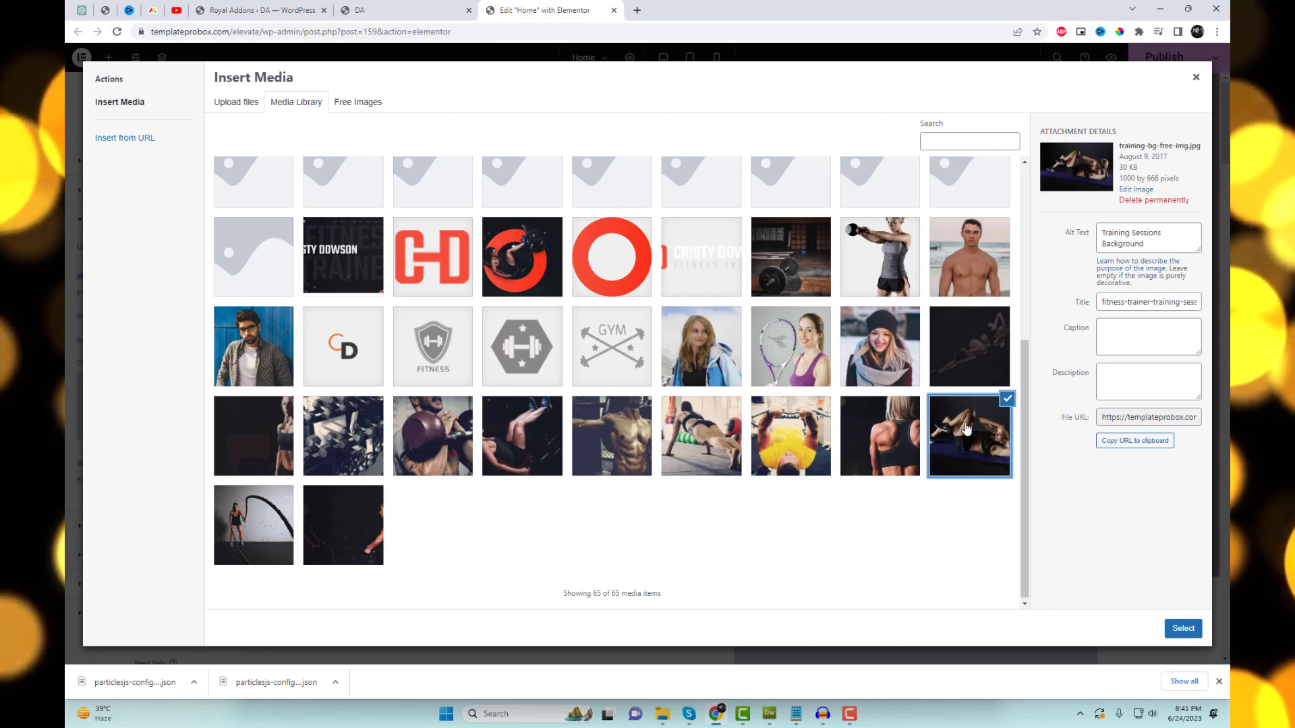
pyautogui.click(967, 353)
pyautogui.click(250, 530)
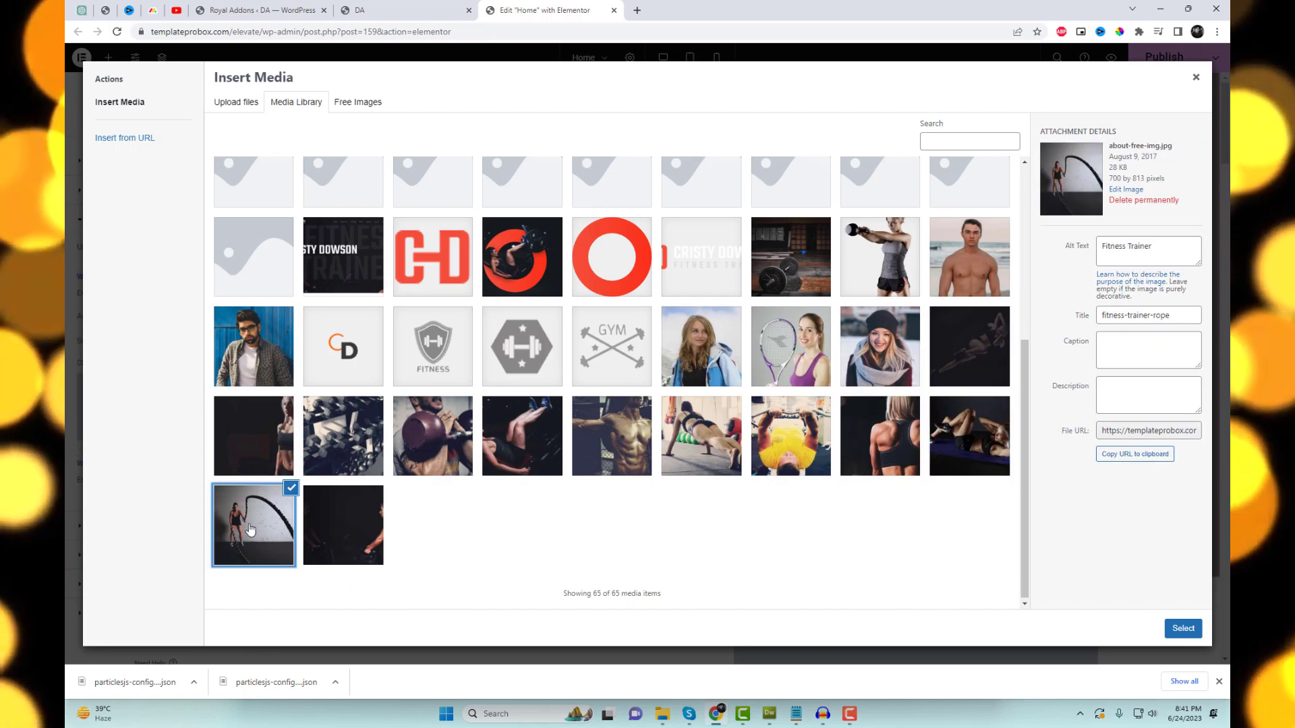
pyautogui.click(336, 525)
pyautogui.click(341, 460)
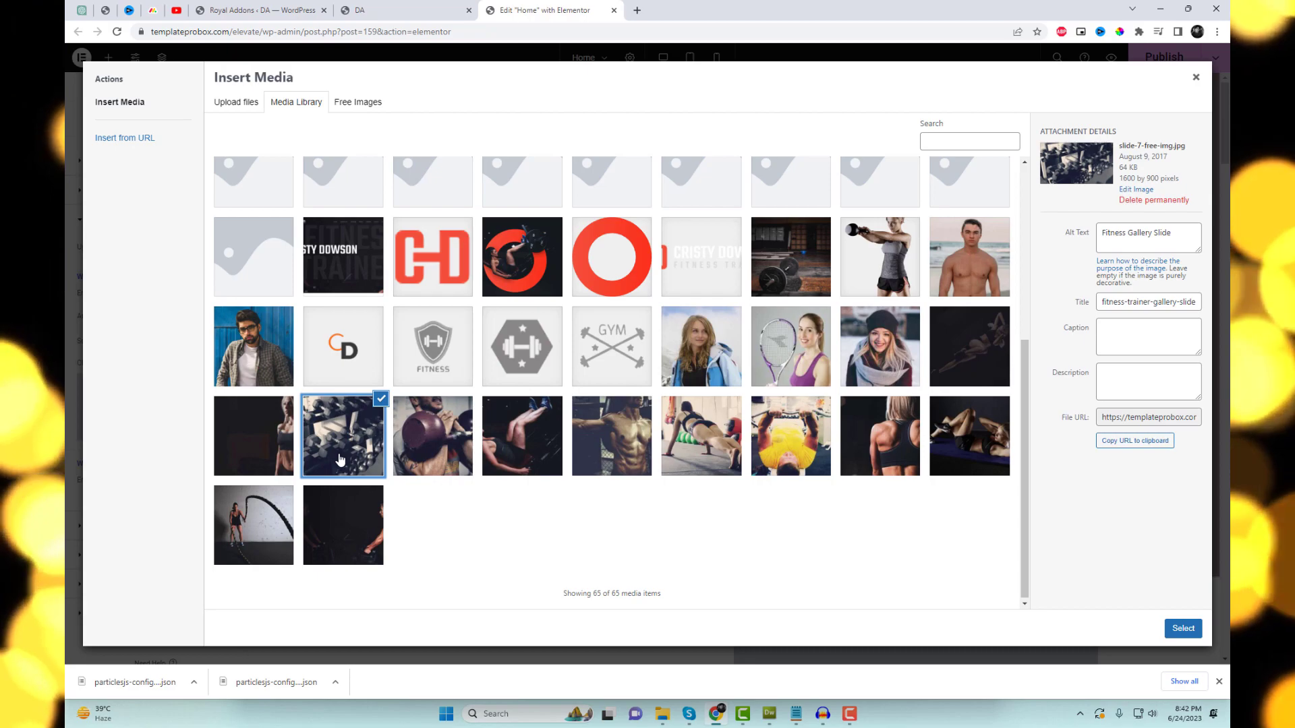
pyautogui.click(1182, 629)
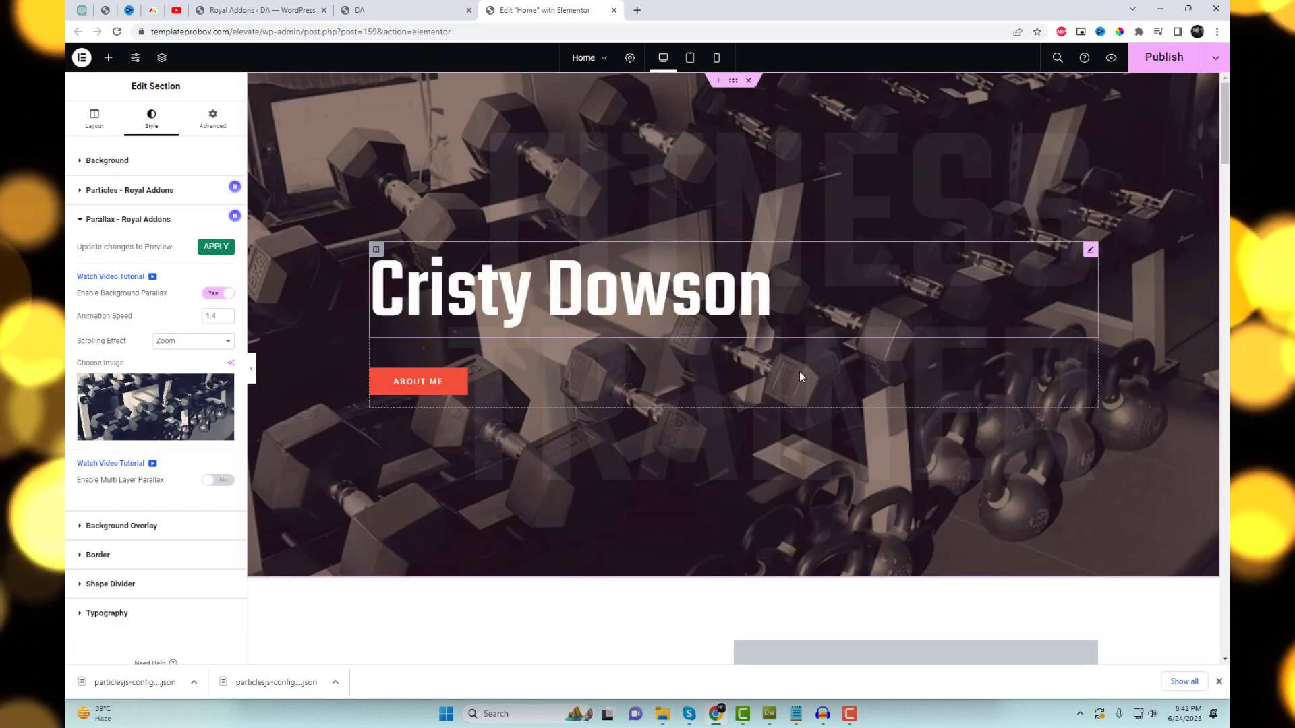
# Set the background parallax scrolling effect to Scroll and check it in the page preview.
pyautogui.click(180, 340)
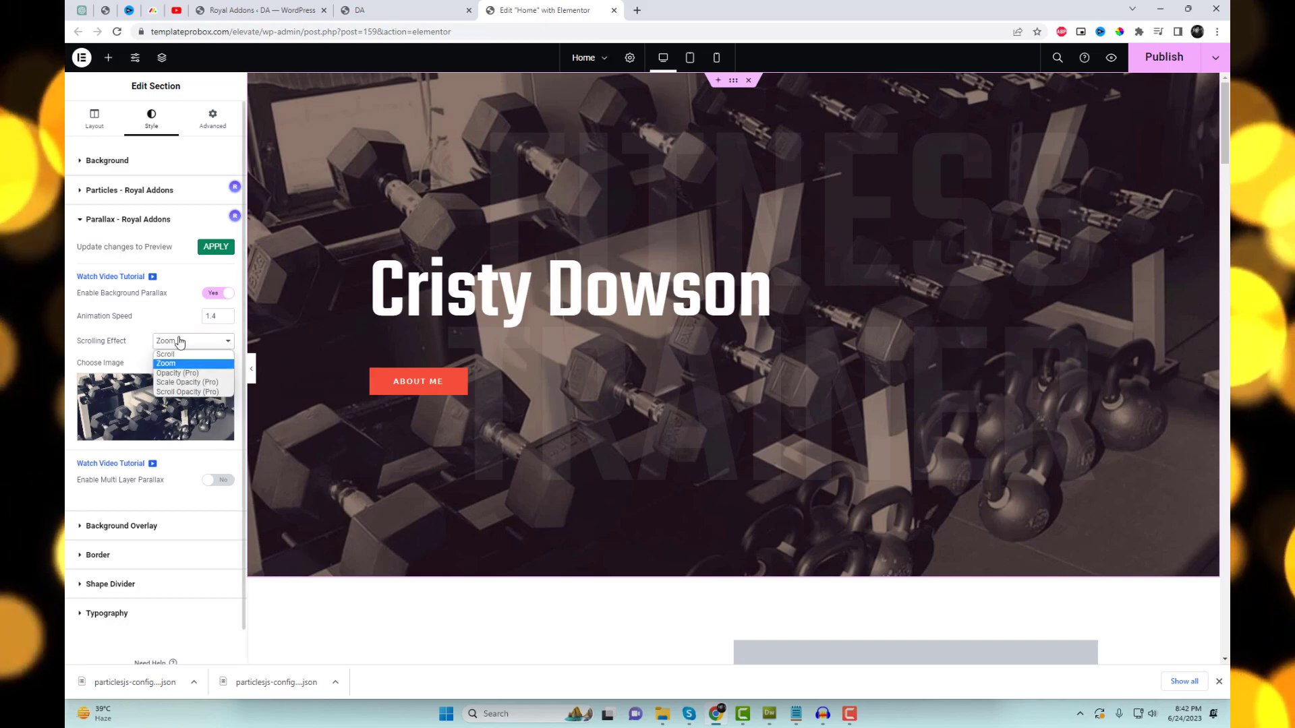
pyautogui.click(179, 355)
pyautogui.scroll(-5, 799, 350)
pyautogui.scroll(5, 808, 350)
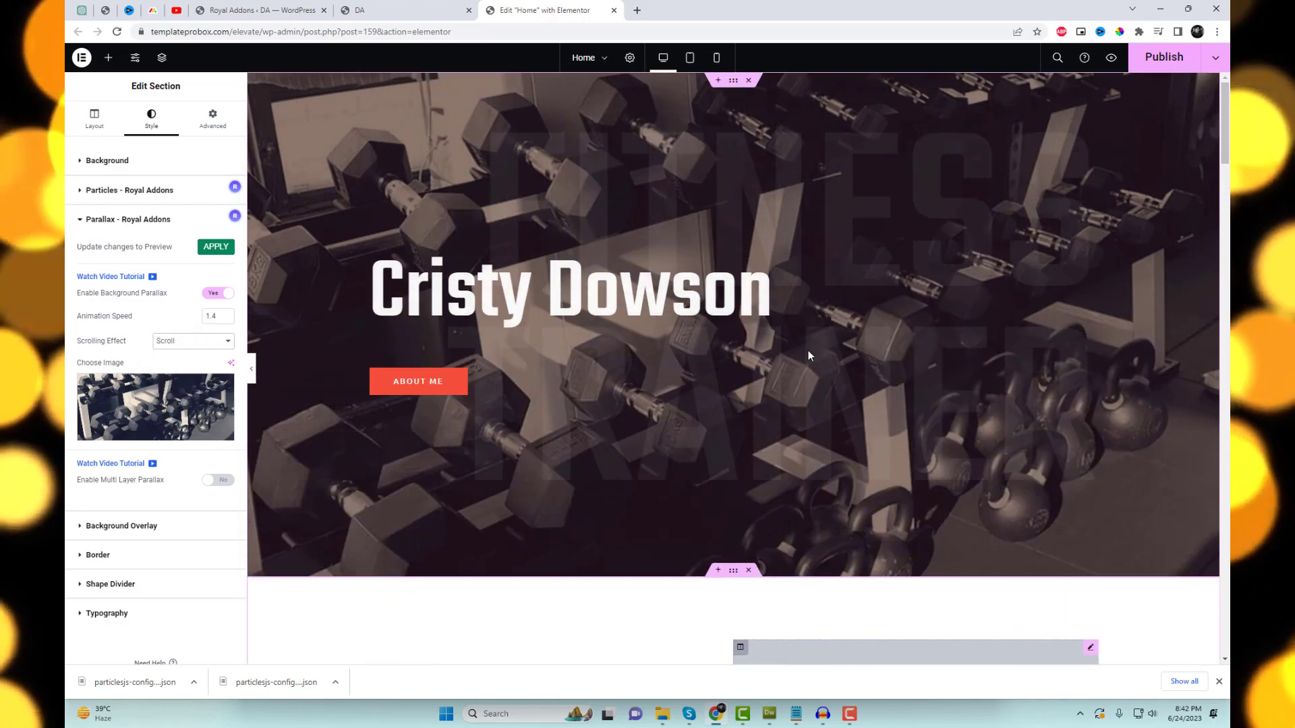
# Enable multi layer parallax on the hero section and use ring-stroke.svg as the image of Item #1.
pyautogui.click(222, 480)
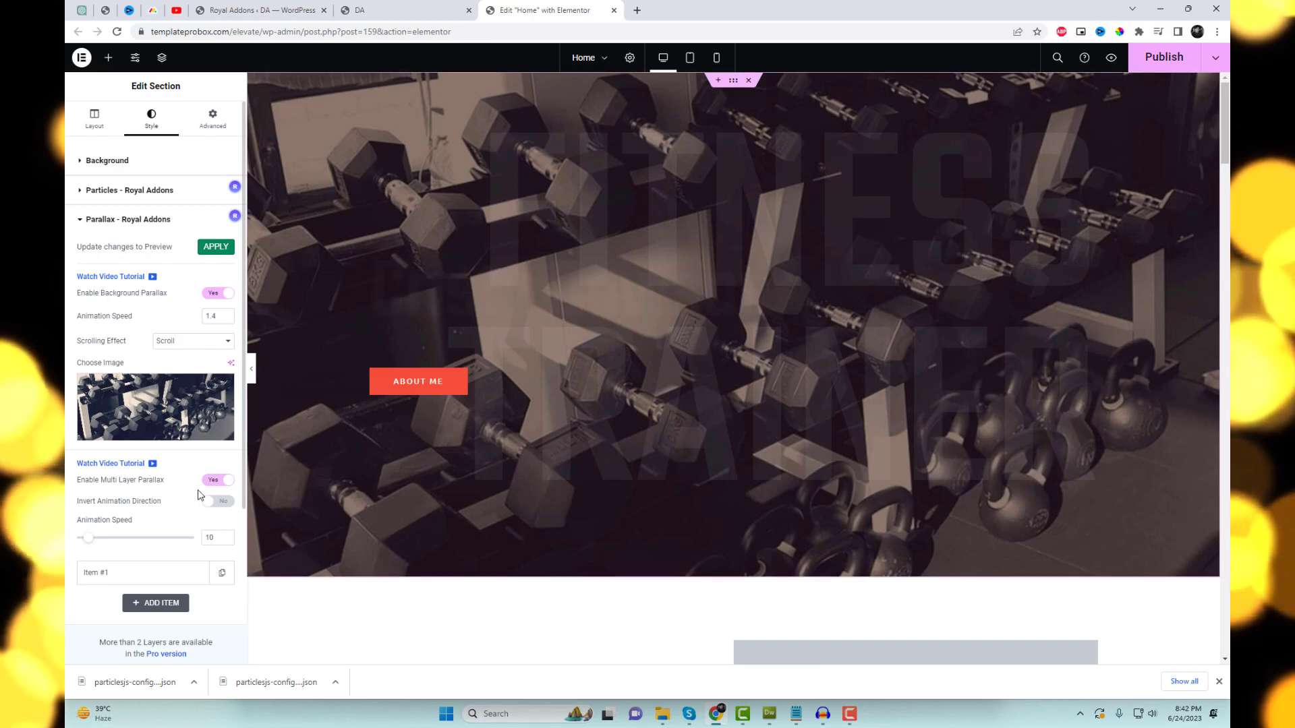
pyautogui.scroll(-2, 165, 487)
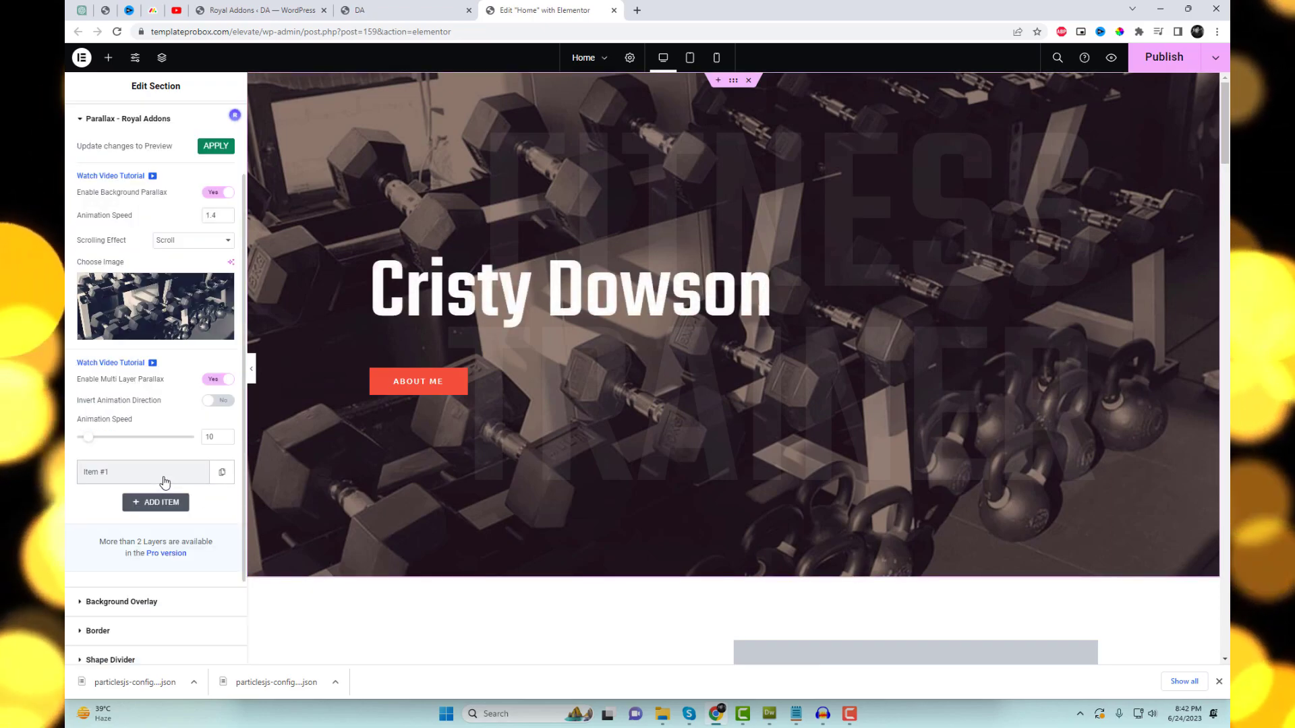
pyautogui.click(164, 481)
pyautogui.scroll(-3, 172, 398)
pyautogui.click(176, 338)
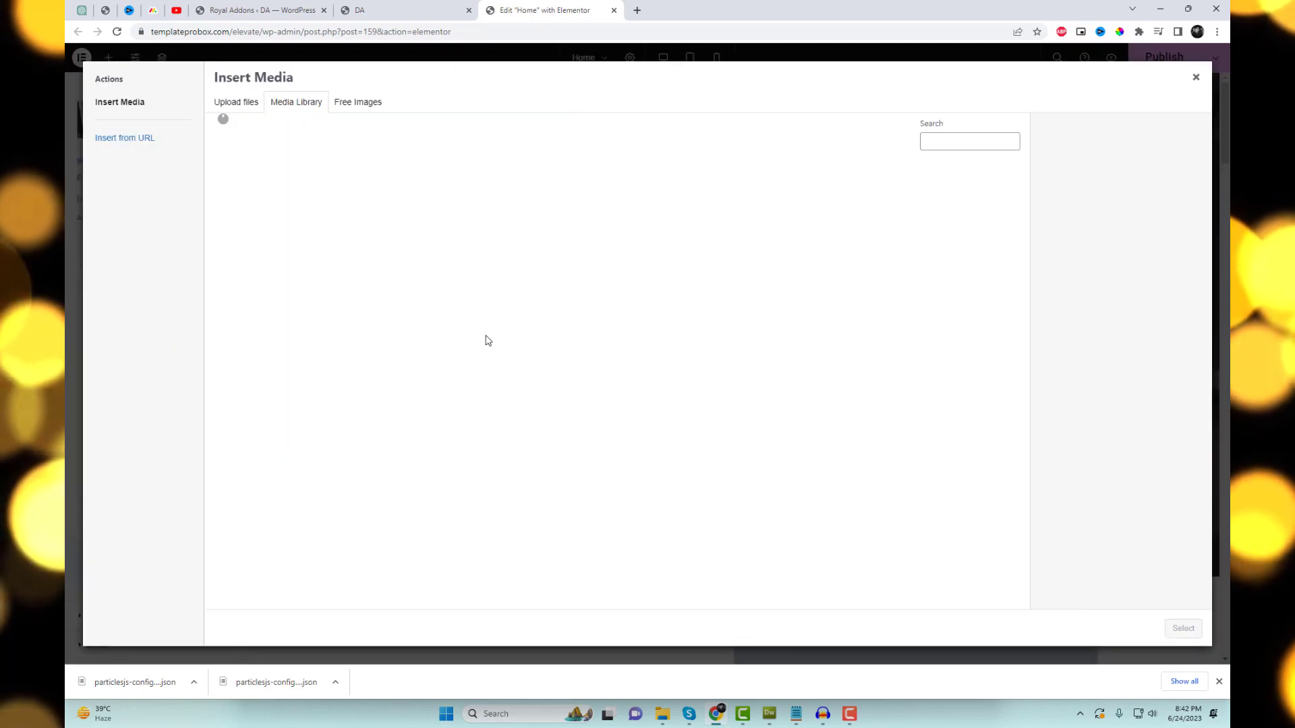
pyautogui.scroll(-3, 742, 472)
pyautogui.click(614, 387)
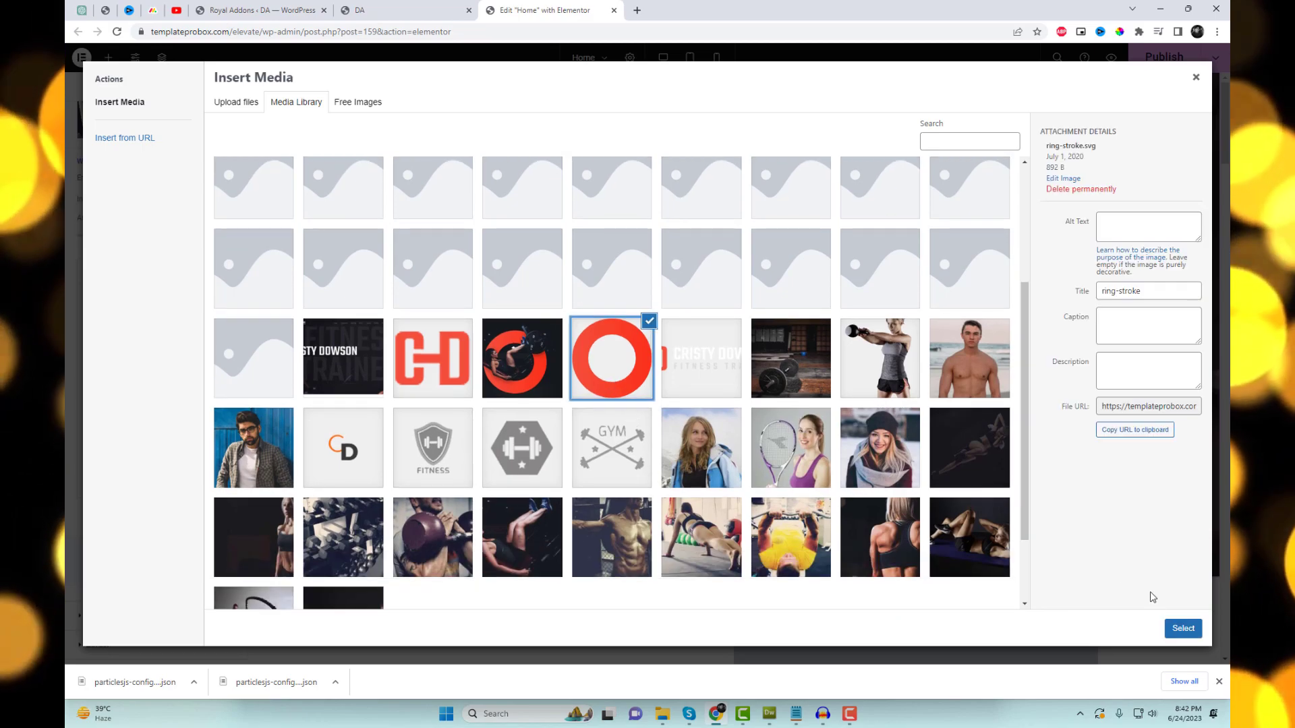
pyautogui.click(1182, 628)
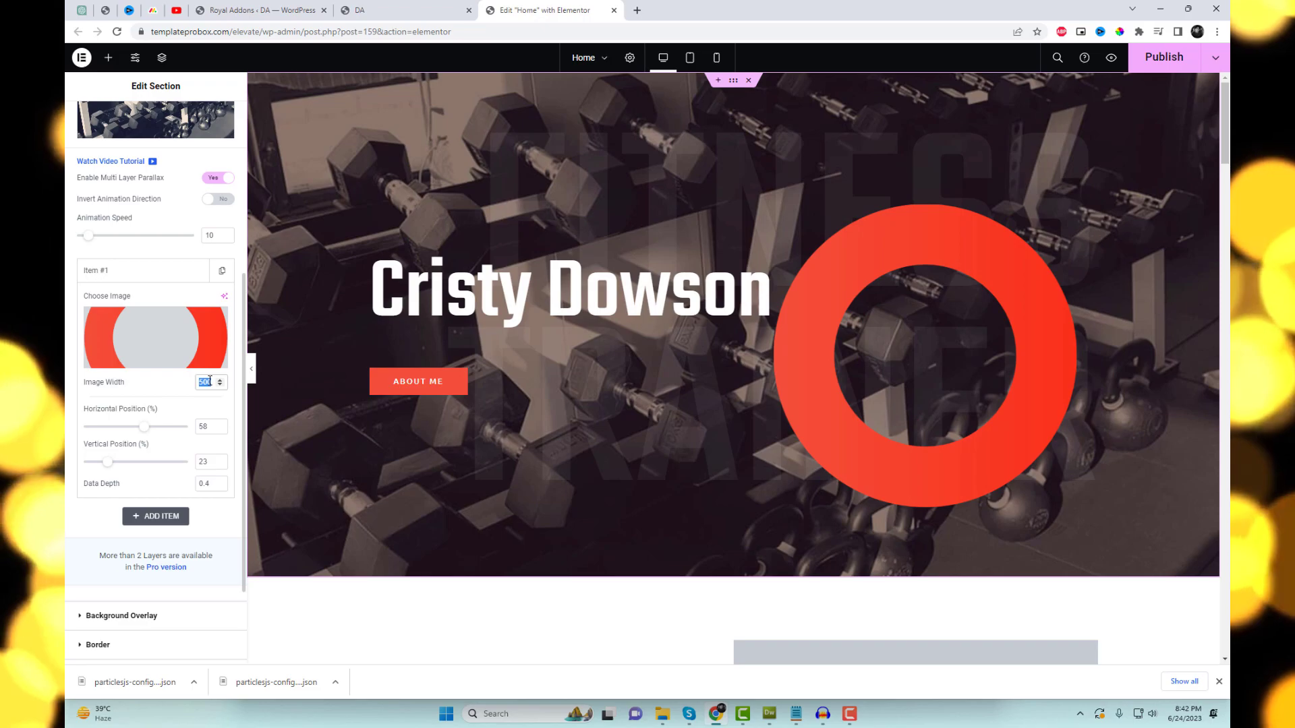
# Give the ring layer an image width of 490, a horizontal position of 64% and a vertical position of 14%.
pyautogui.write('600')
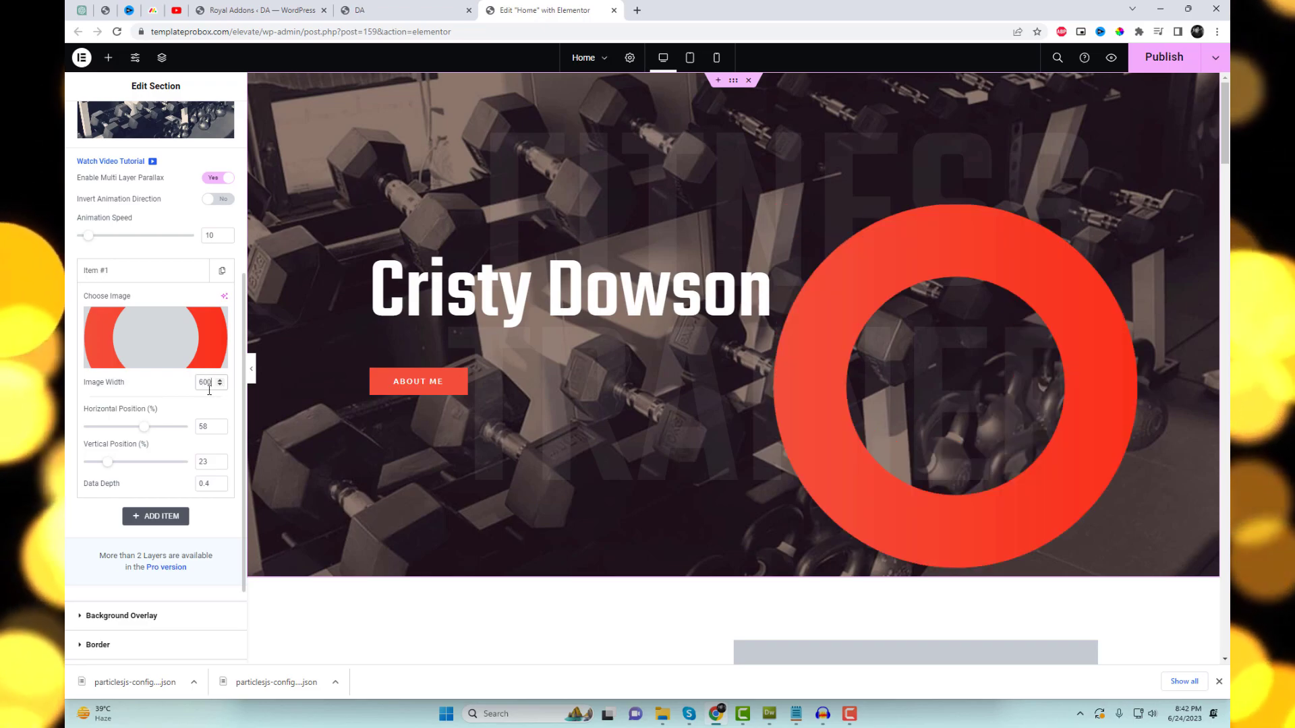
pyautogui.write('4')
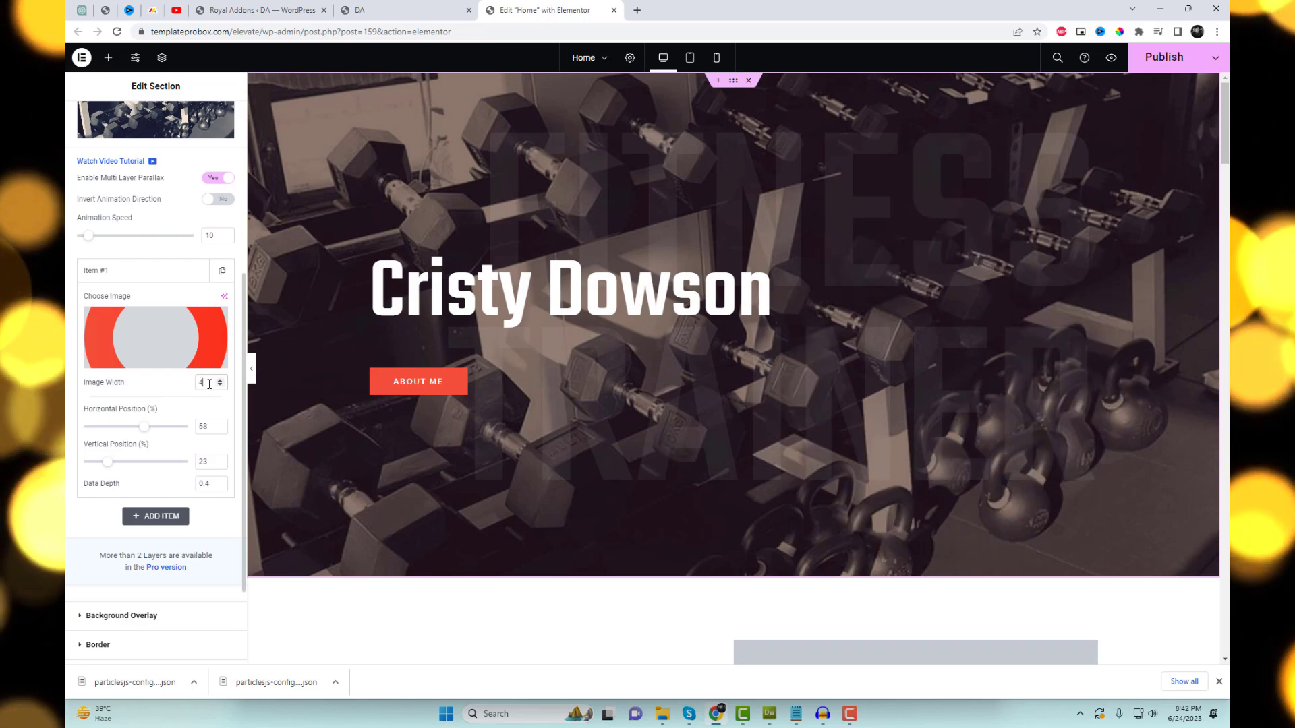
pyautogui.write('90')
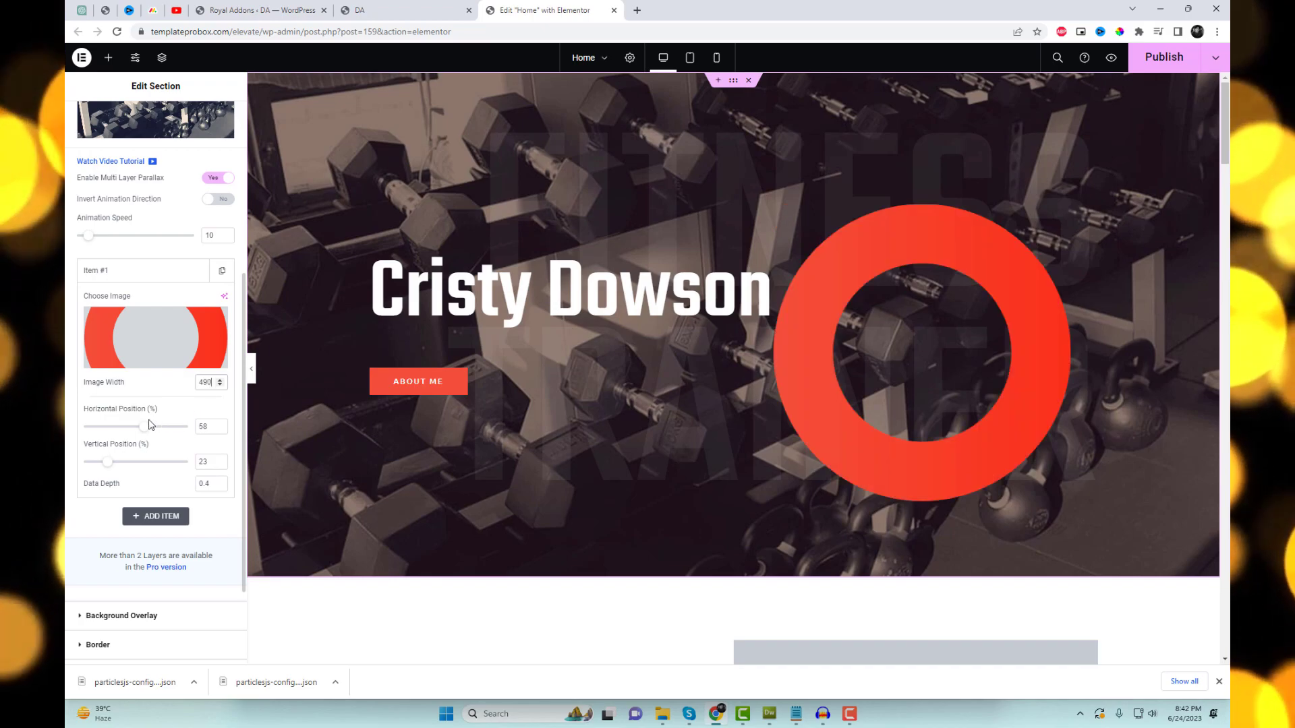
pyautogui.moveTo(144, 432); pyautogui.dragTo(152, 429)
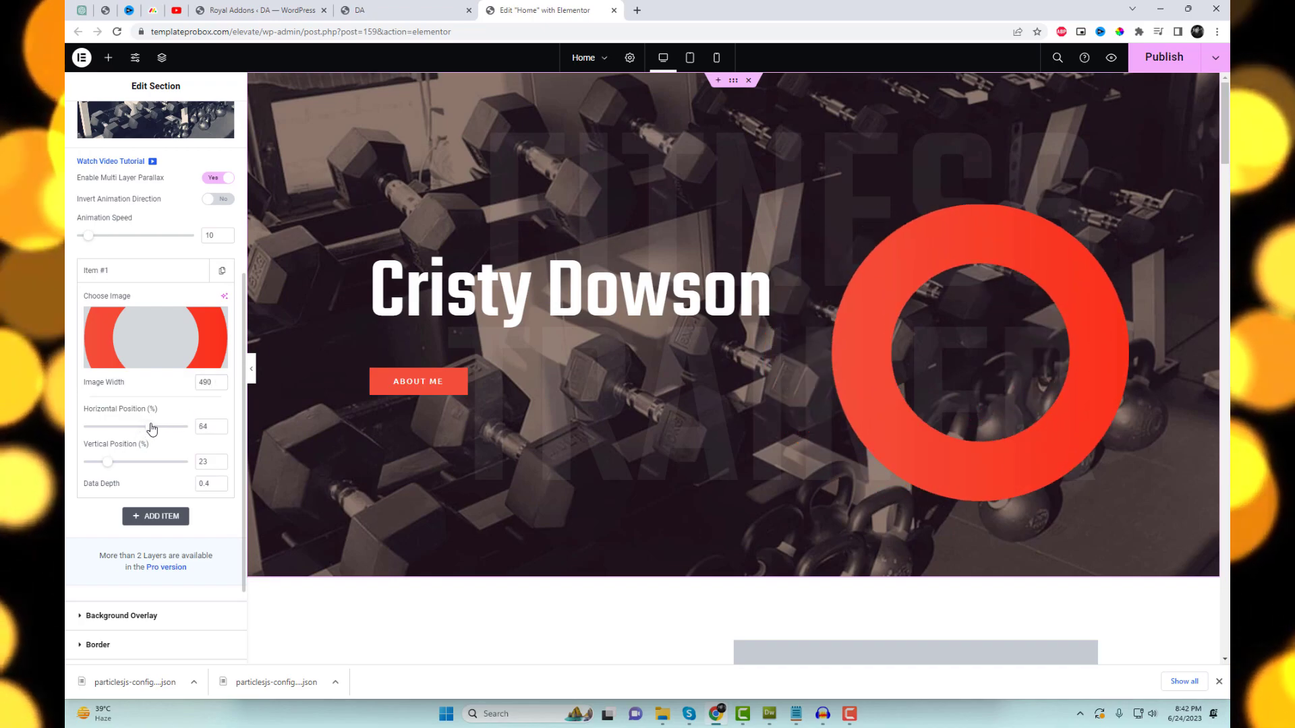
pyautogui.moveTo(111, 470); pyautogui.dragTo(101, 467)
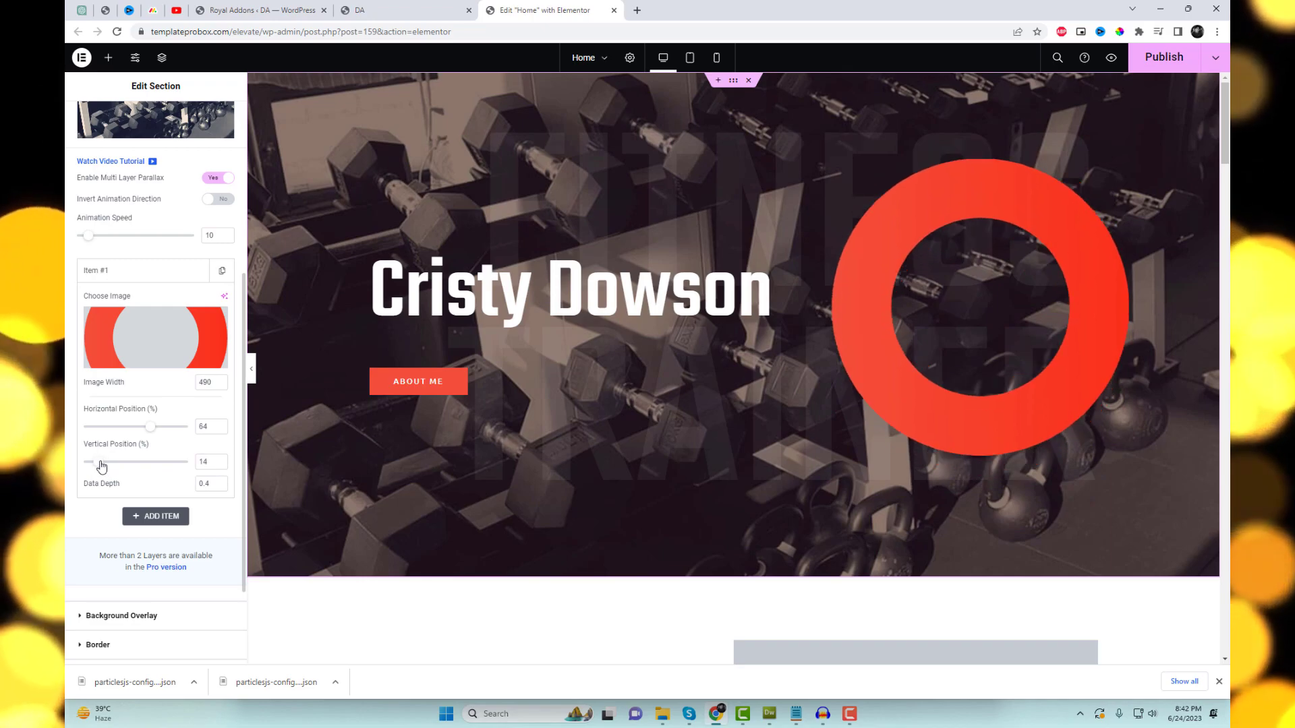
pyautogui.click(175, 280)
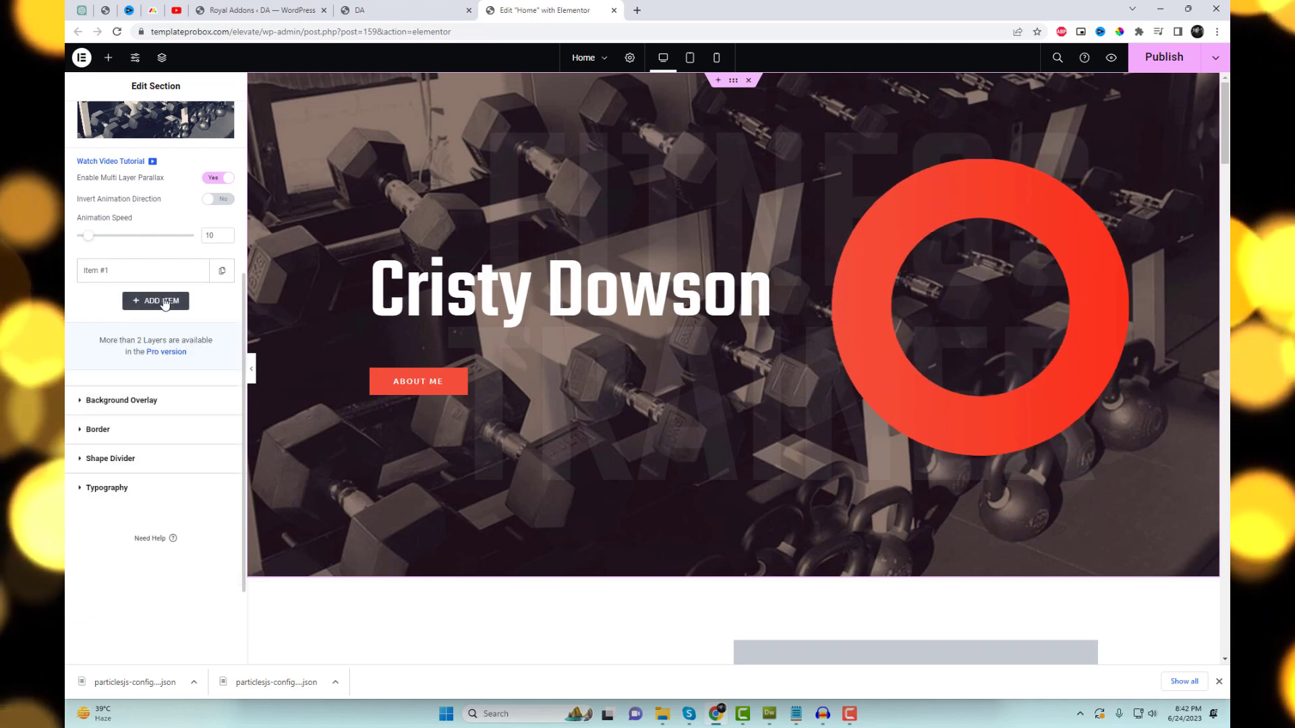
# Add a second parallax layer and use active-adult-biceps-body.png from the media library as its image.
pyautogui.click(164, 303)
pyautogui.click(185, 472)
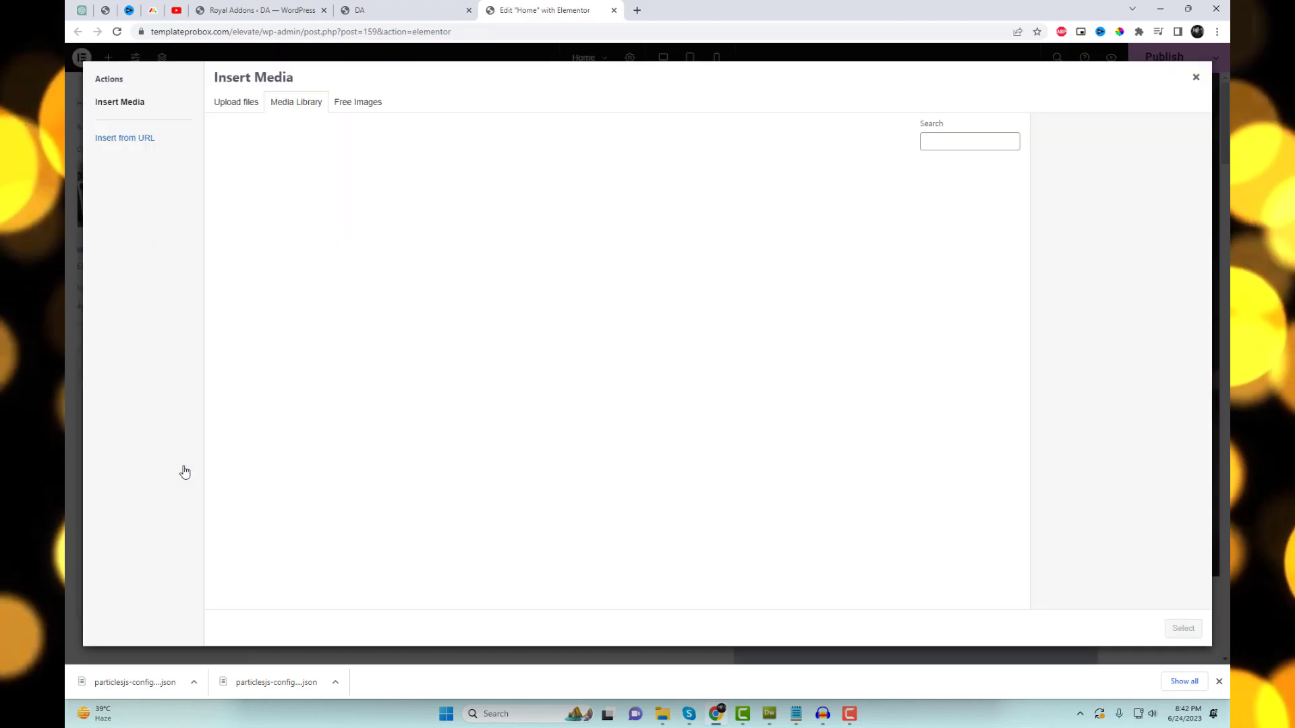
pyautogui.scroll(-3, 808, 486)
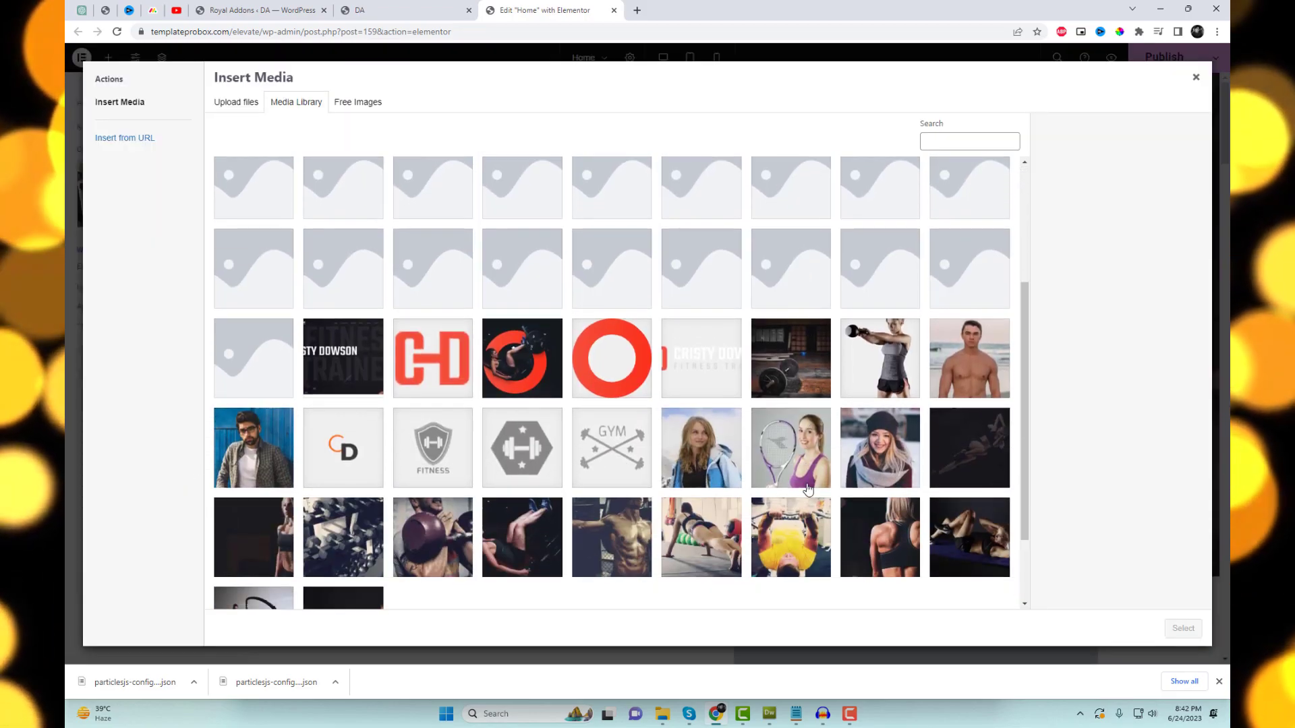
pyautogui.click(885, 373)
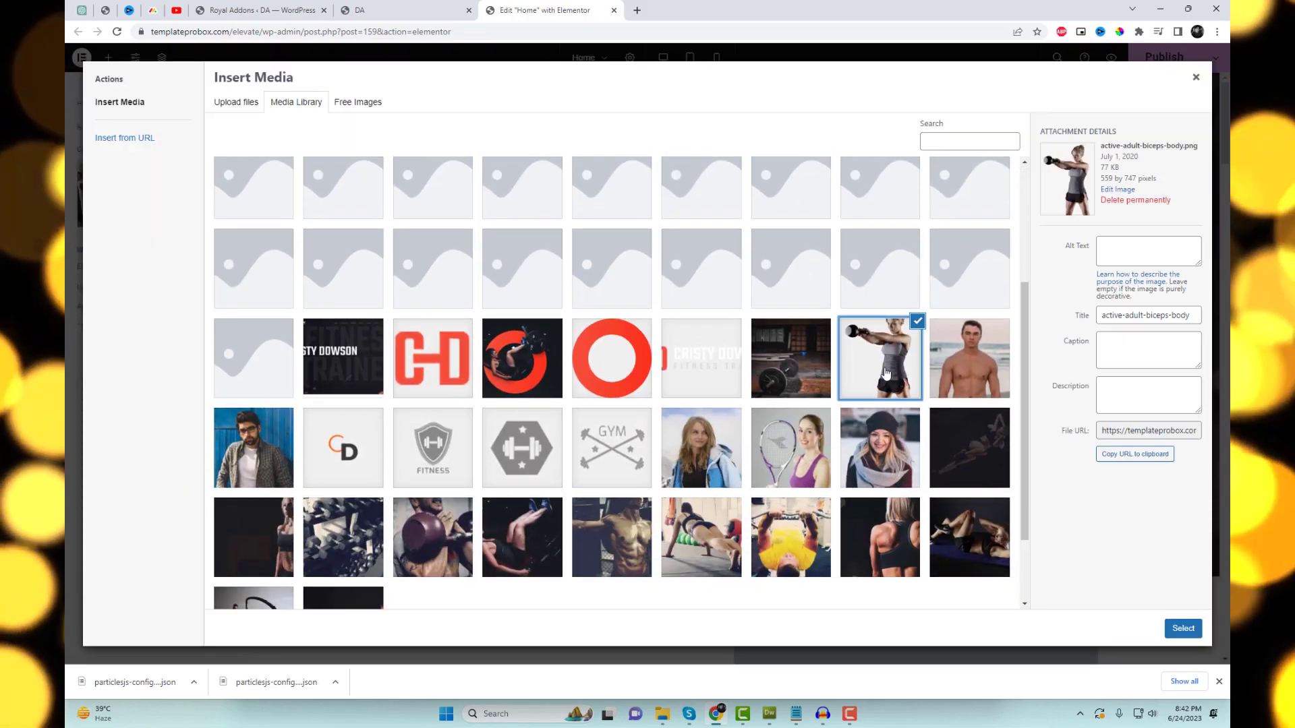
pyautogui.click(1184, 630)
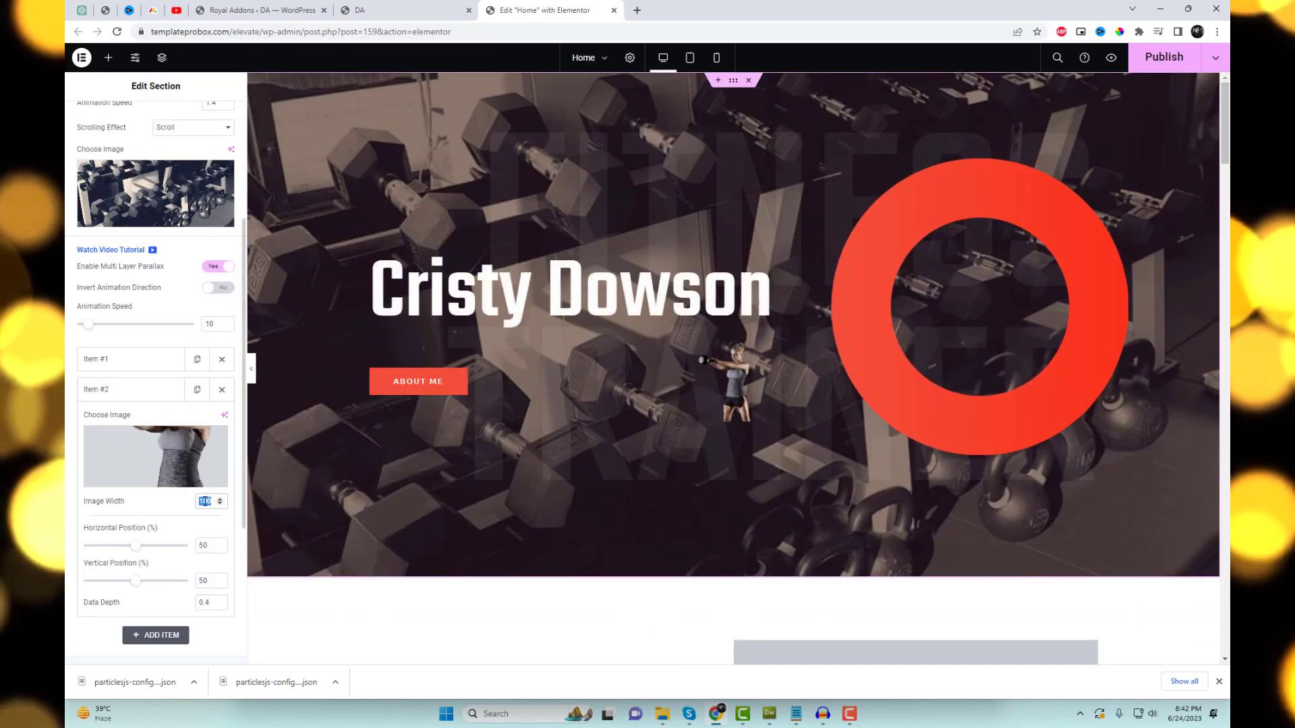
# Give the woman layer an image width of 490, a horizontal position of 59% and a vertical position of 22%.
pyautogui.click(205, 501)
pyautogui.write('40')
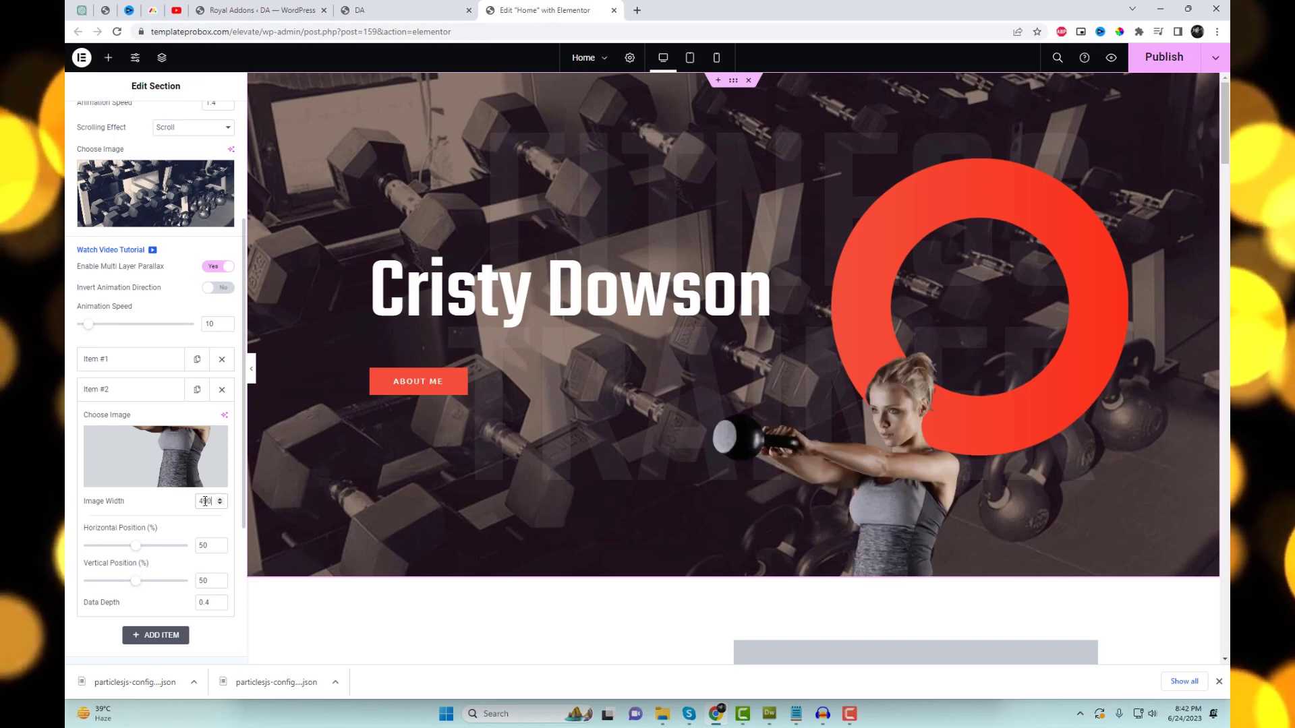
pyautogui.moveTo(139, 549); pyautogui.dragTo(111, 581)
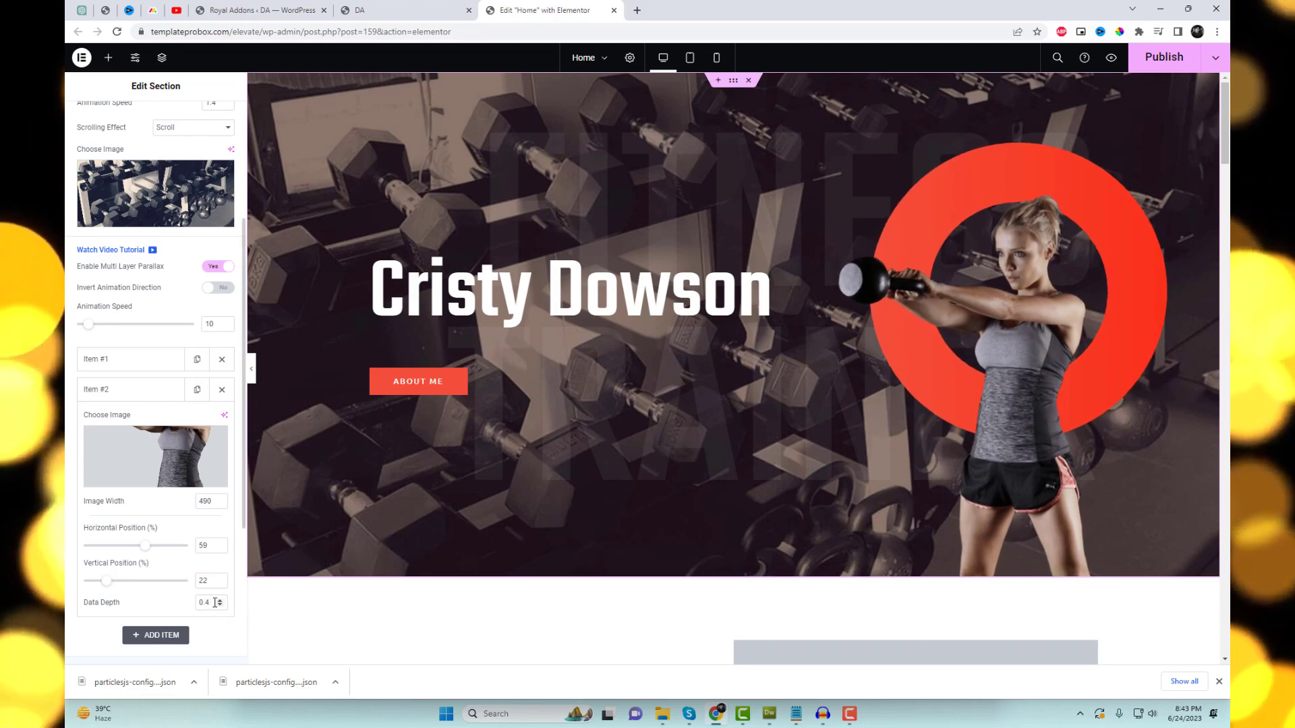
pyautogui.moveTo(216, 603); pyautogui.dragTo(204, 601)
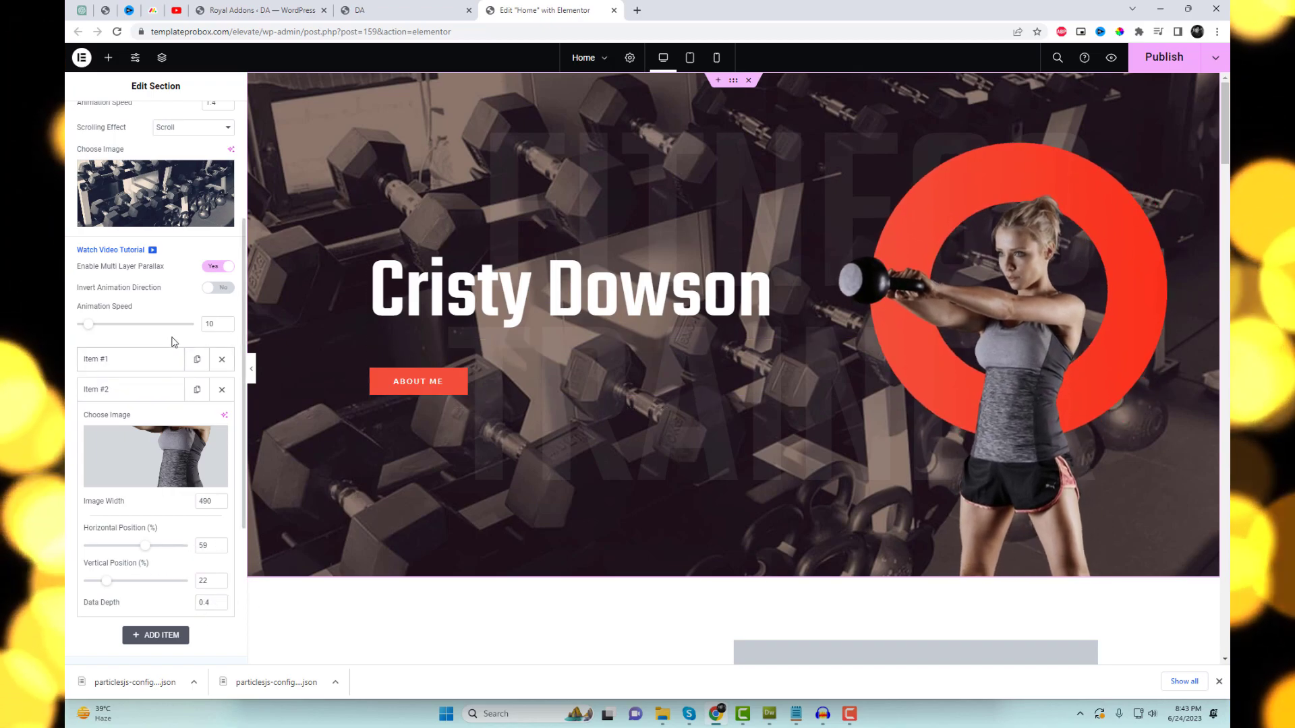
# Try multi layer parallax animation speeds of 20 and 5, and settle on 7.
pyautogui.scroll(3, 173, 341)
pyautogui.scroll(-6, 182, 404)
pyautogui.scroll(3, 187, 429)
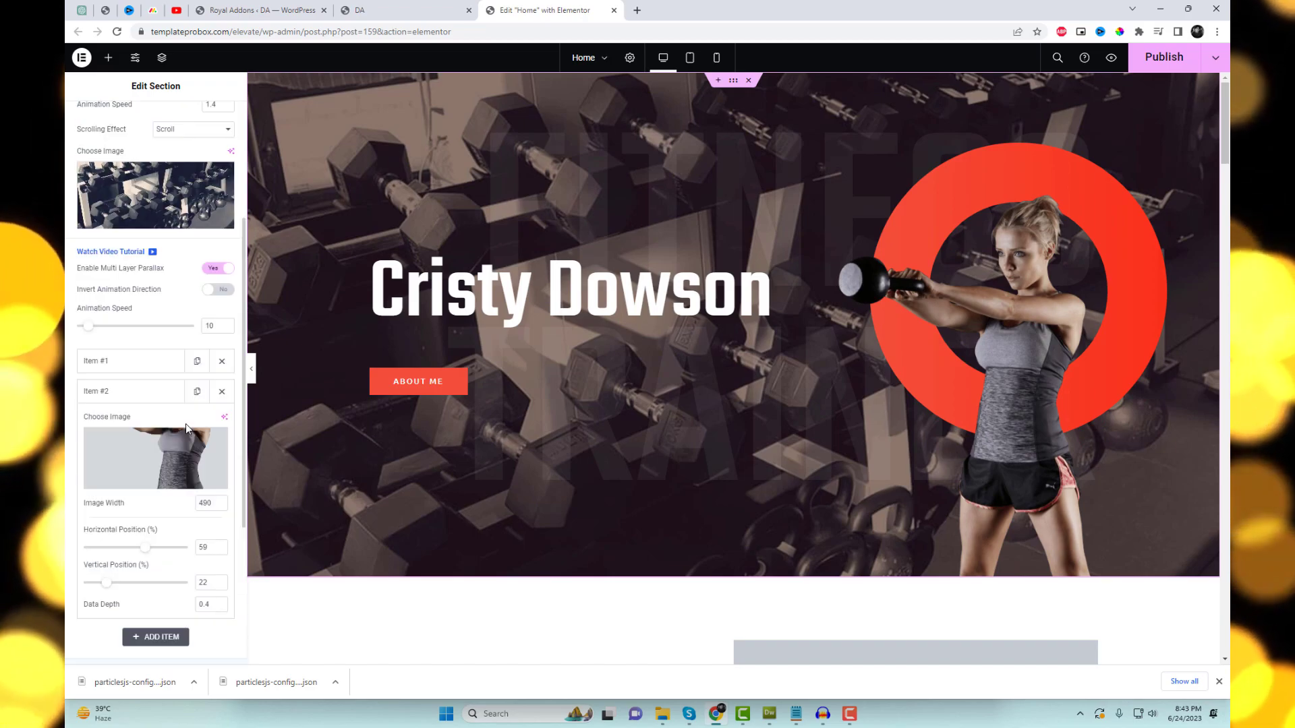
pyautogui.doubleClick(216, 330)
pyautogui.write('20')
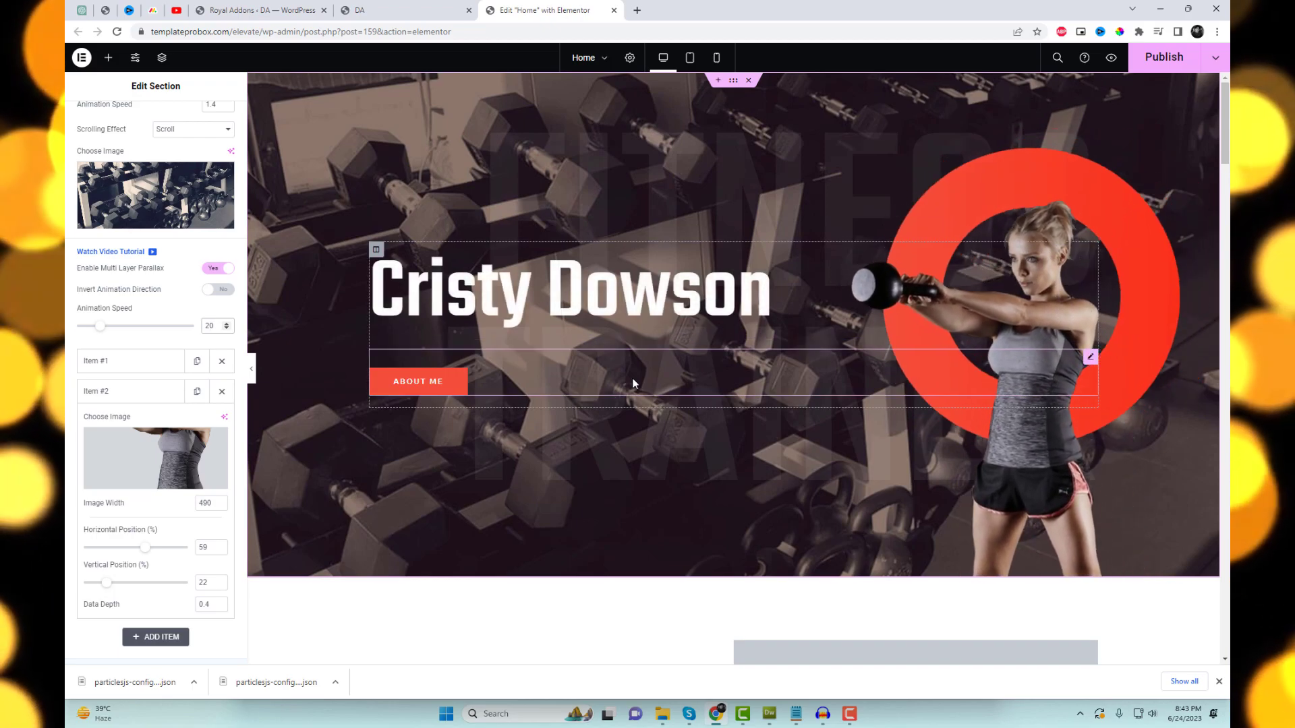
pyautogui.moveTo(214, 325); pyautogui.dragTo(192, 330)
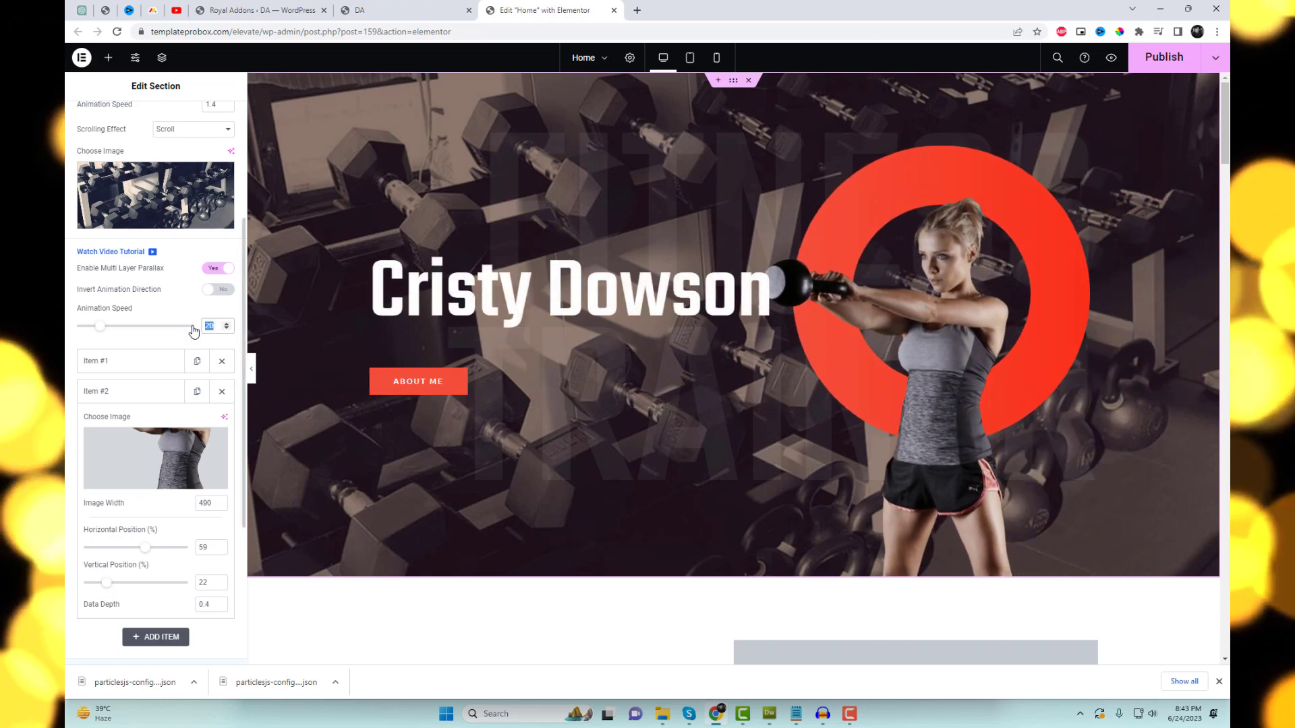
pyautogui.write('5')
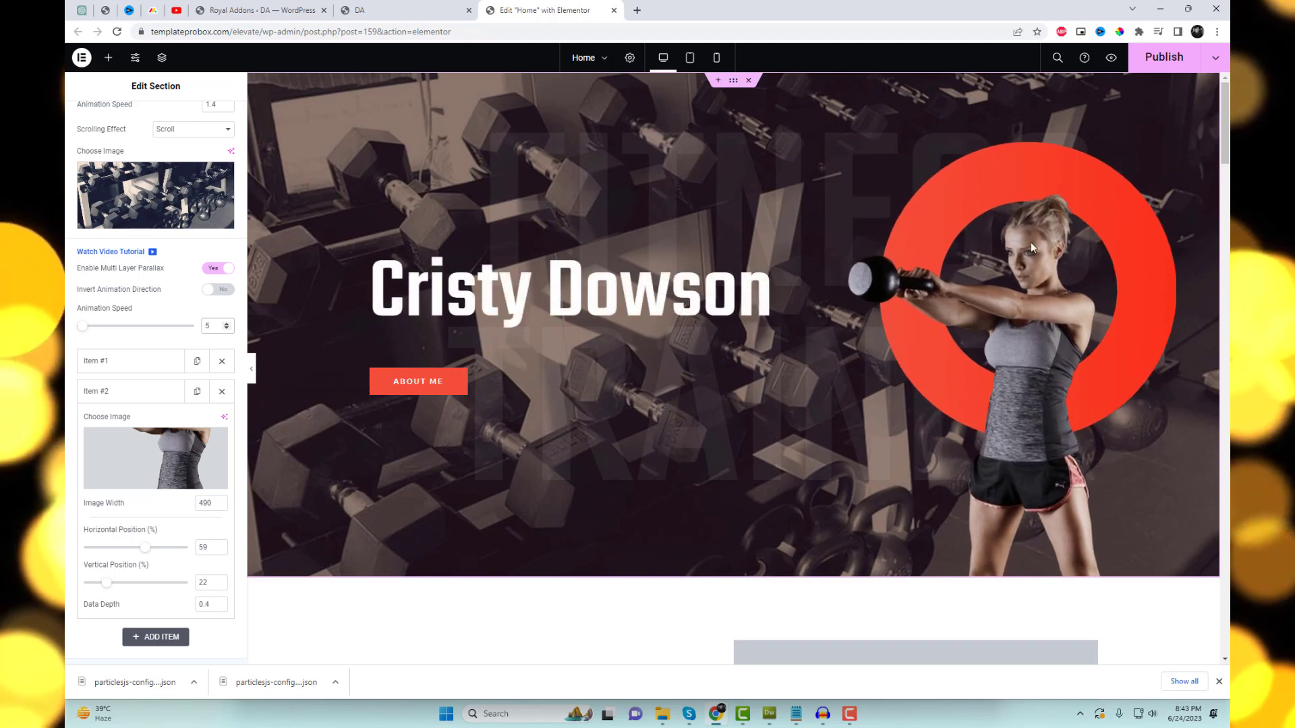
pyautogui.doubleClick(209, 327)
pyautogui.write('7')
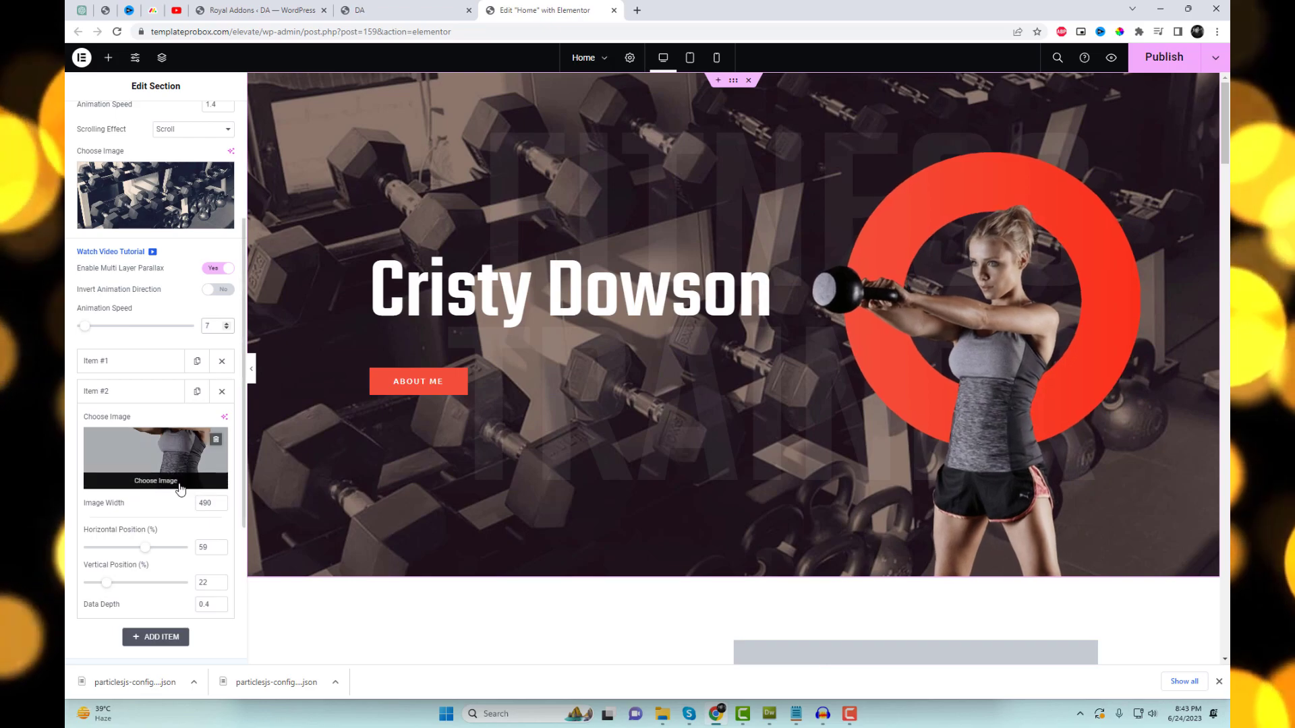
# Set the vertical position to 28% for the woman layer and 18% for the ring layer, and publish the page.
pyautogui.click(109, 584)
pyautogui.moveTo(109, 584); pyautogui.dragTo(112, 584)
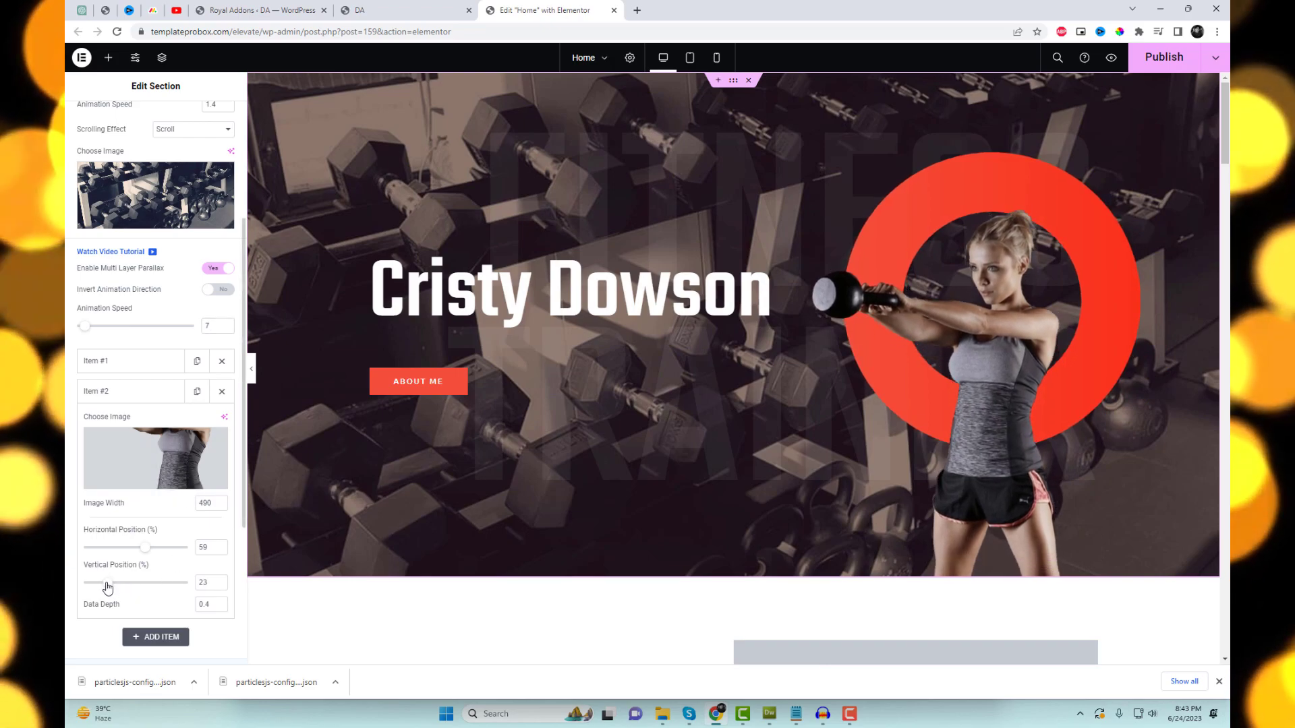
pyautogui.click(162, 361)
pyautogui.moveTo(99, 558); pyautogui.dragTo(103, 556)
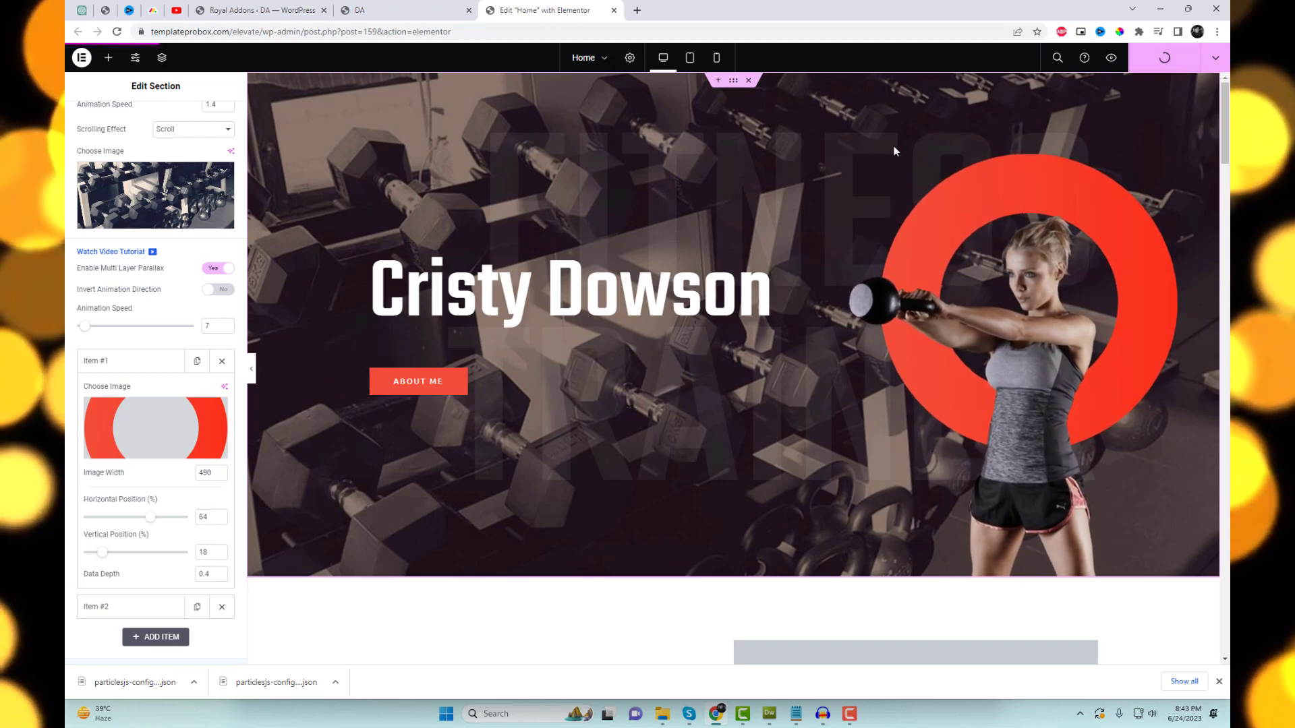
# Reload the live page and scroll through the hero section to check both parallax effects.
pyautogui.click(402, 17)
pyautogui.rightClick(670, 189)
pyautogui.click(704, 228)
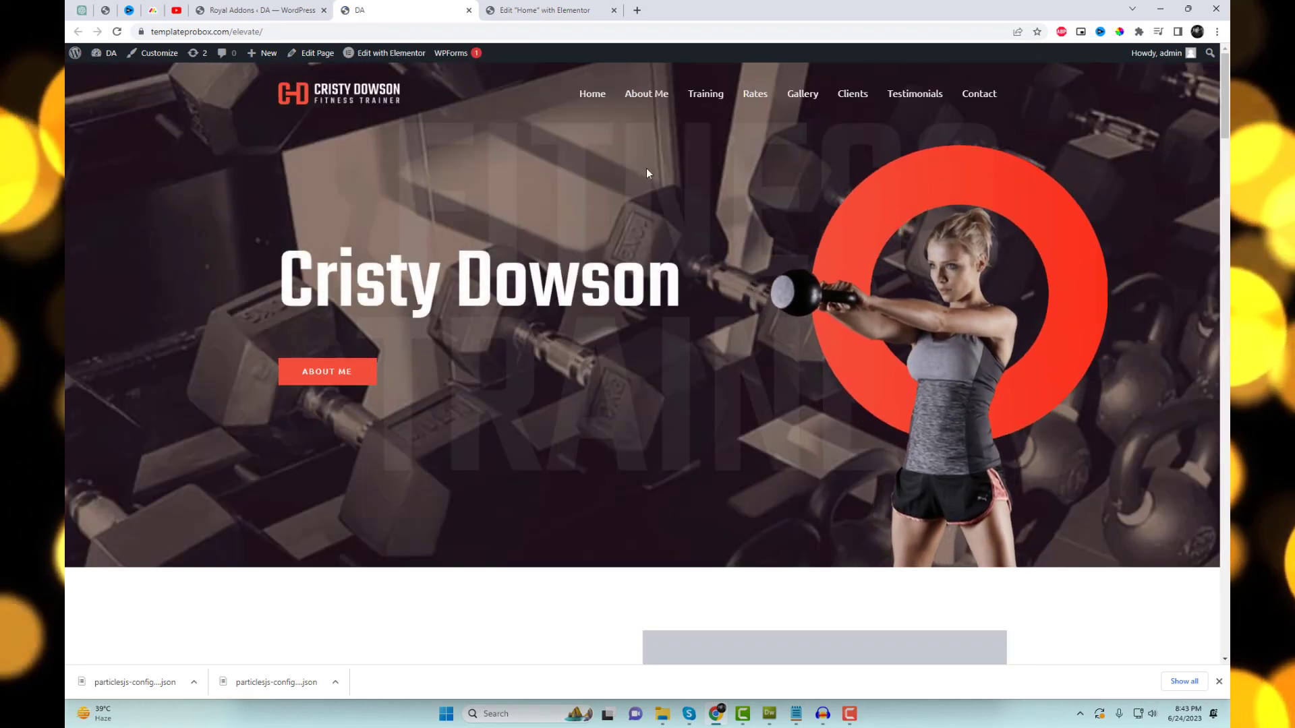
pyautogui.scroll(-5, 869, 329)
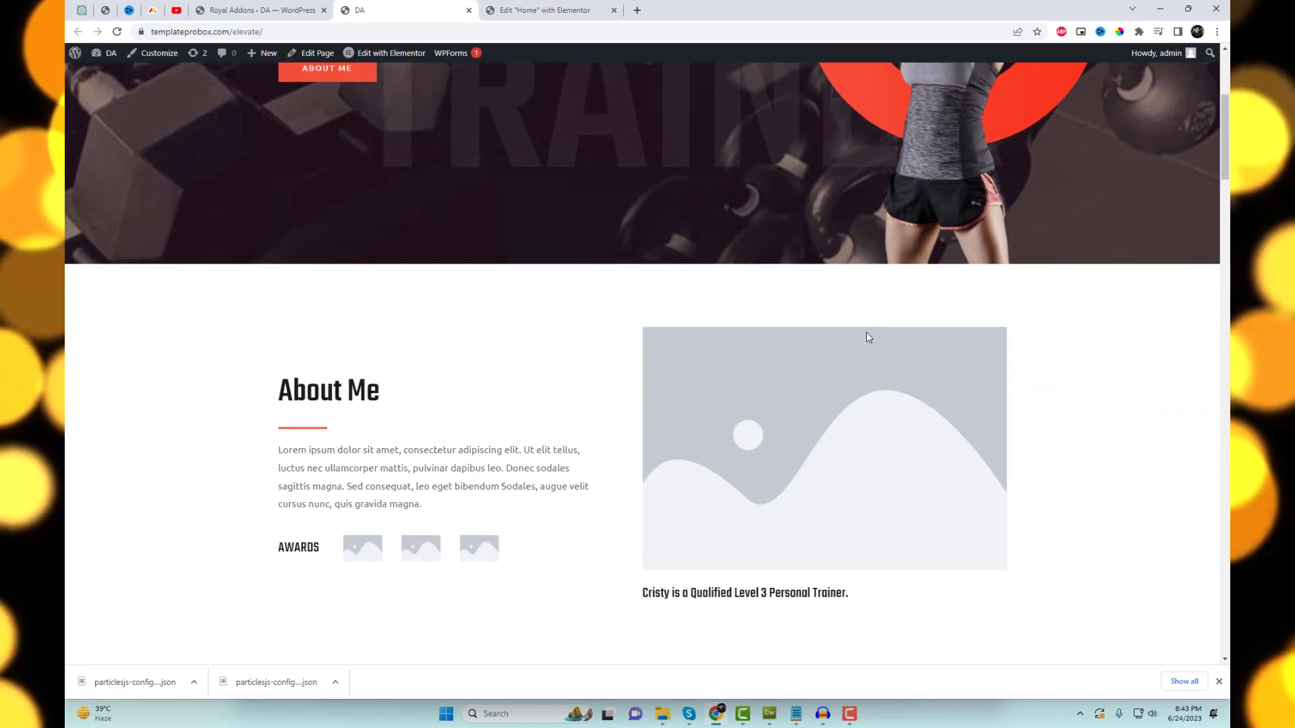
pyautogui.scroll(5, 867, 333)
pyautogui.scroll(-3, 867, 333)
pyautogui.scroll(3, 868, 333)
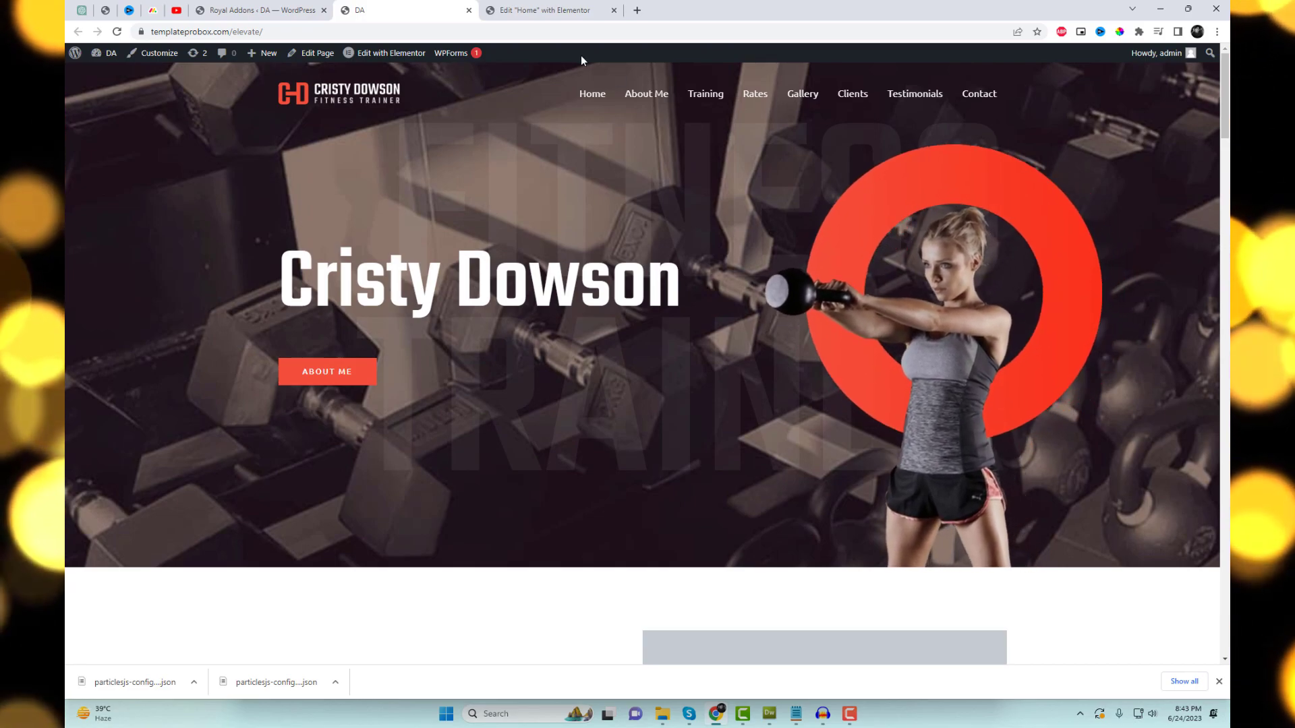
# Set the multi layer parallax animation speed to 12, publish, and check the layers on the reloaded live page.
pyautogui.click(560, 11)
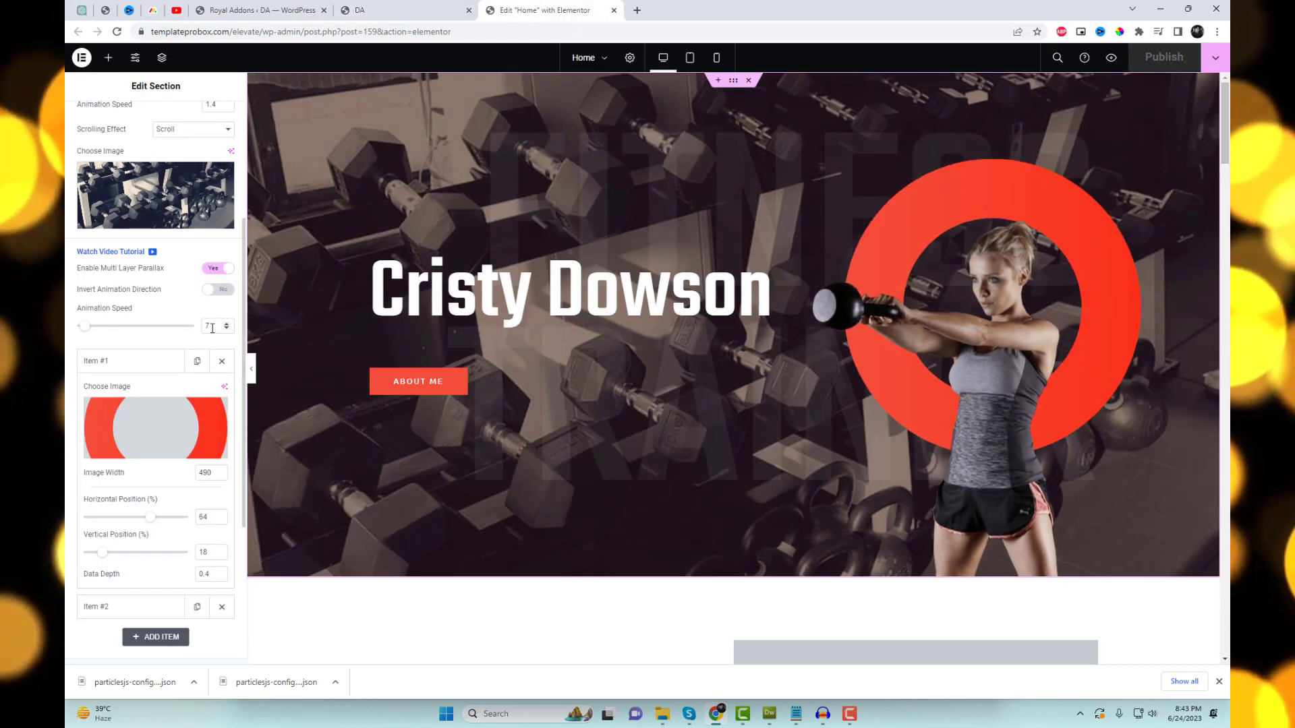
pyautogui.write('12')
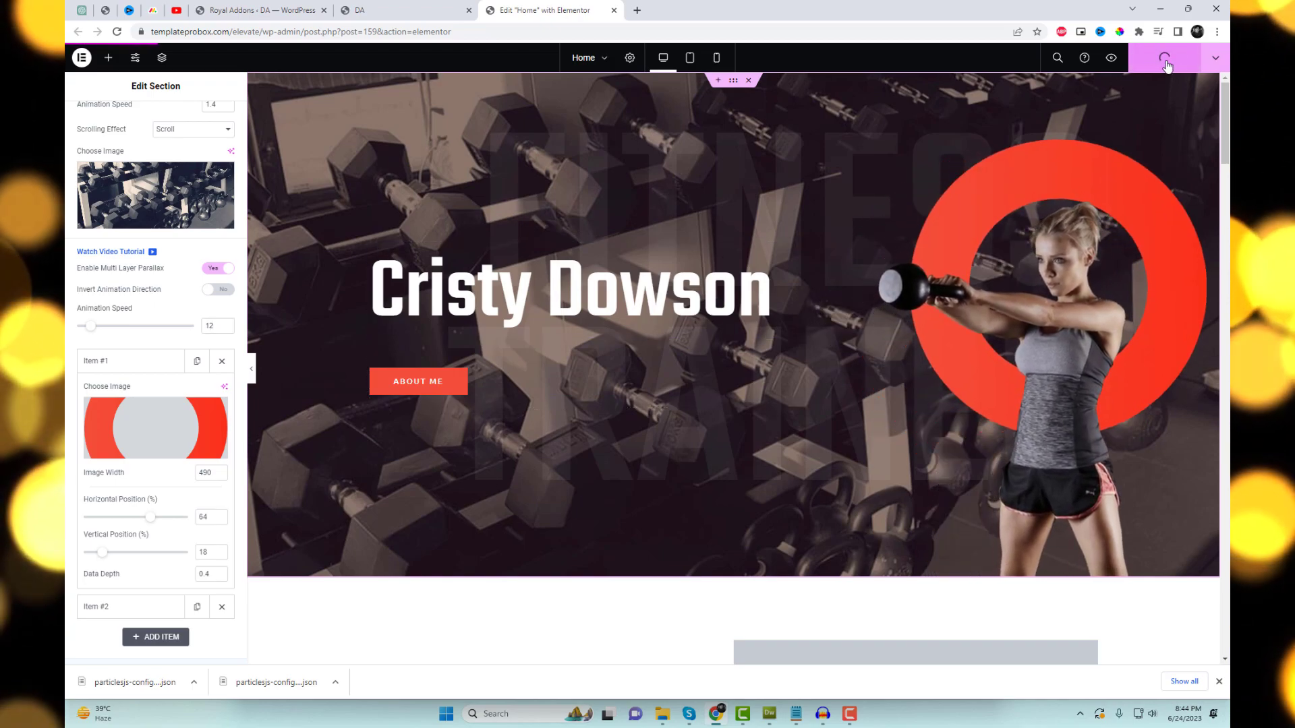
pyautogui.click(408, 5)
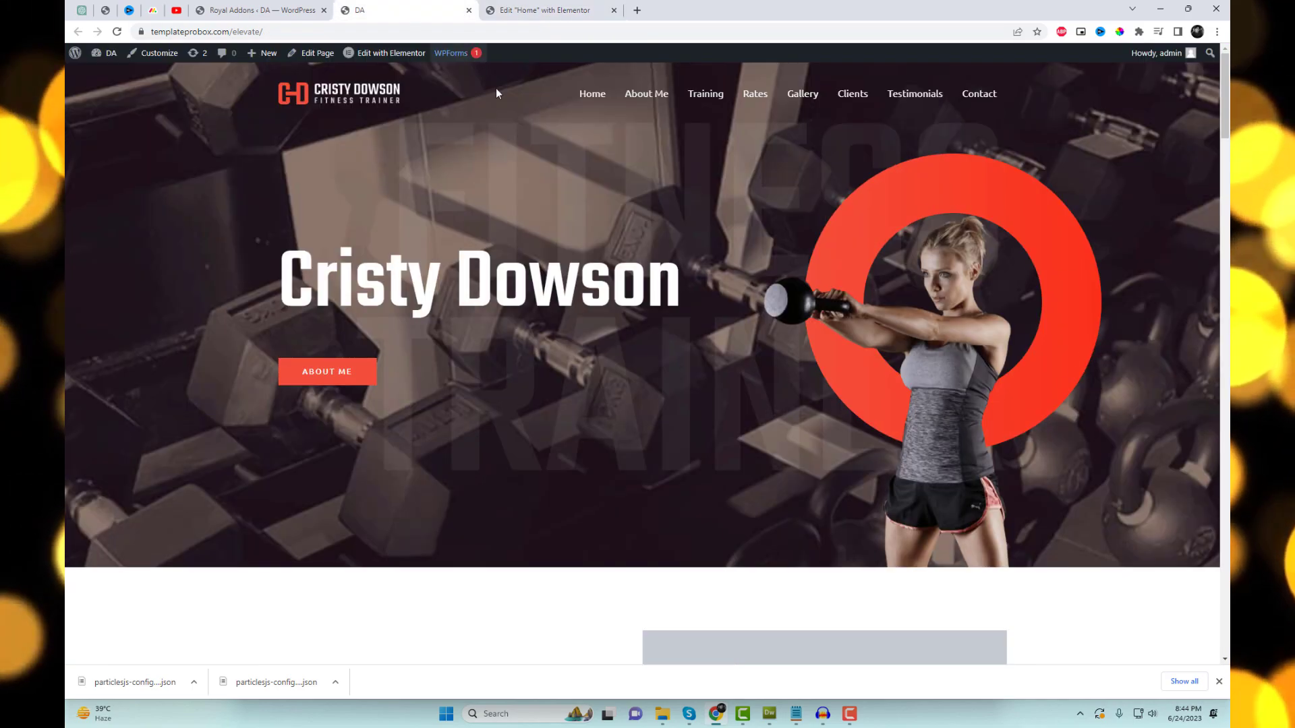
pyautogui.rightClick(552, 151)
pyautogui.click(587, 185)
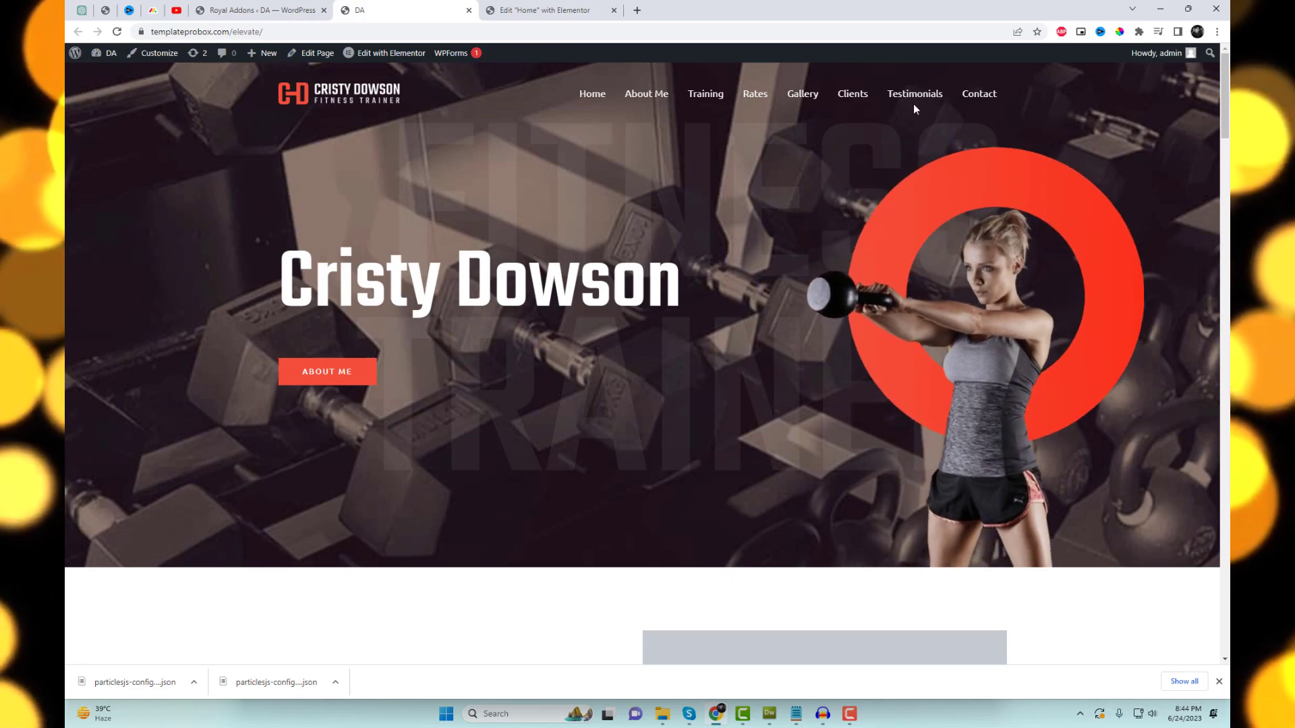
# Reposition the woman layer in Item #2 to 60% horizontally and 25% vertically.
pyautogui.click(543, 11)
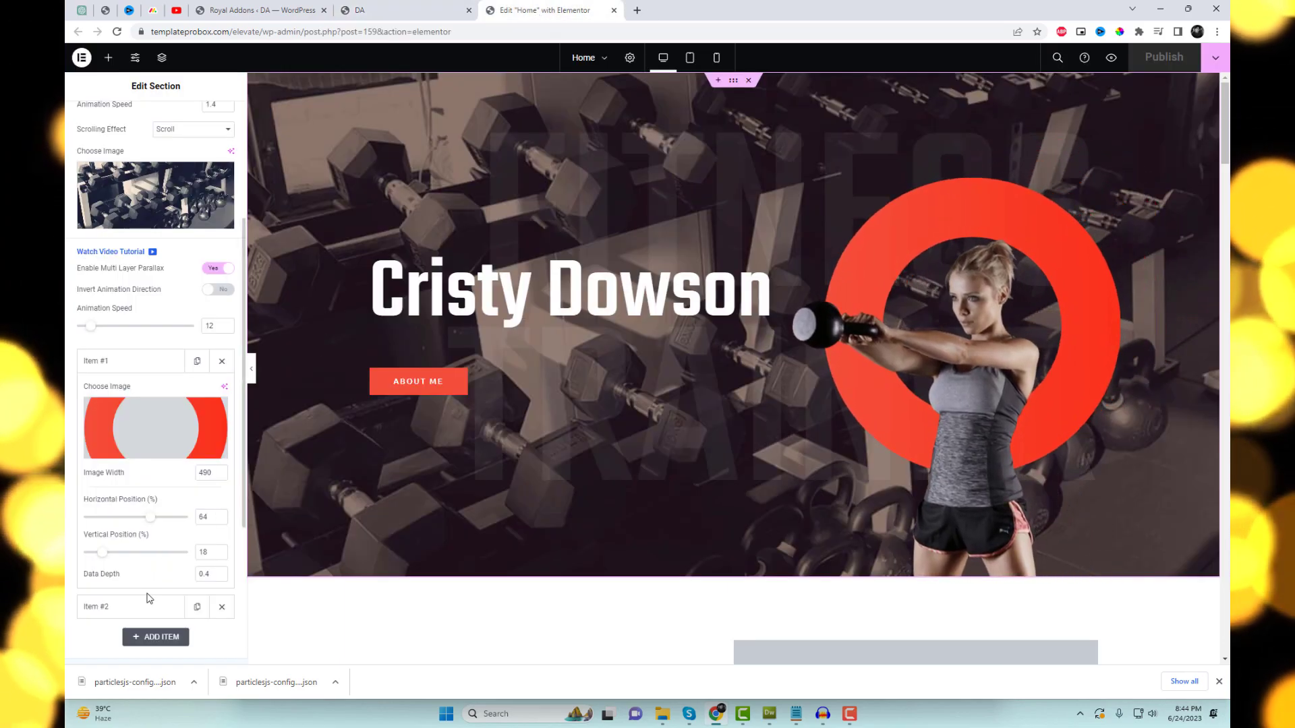
pyautogui.click(147, 548)
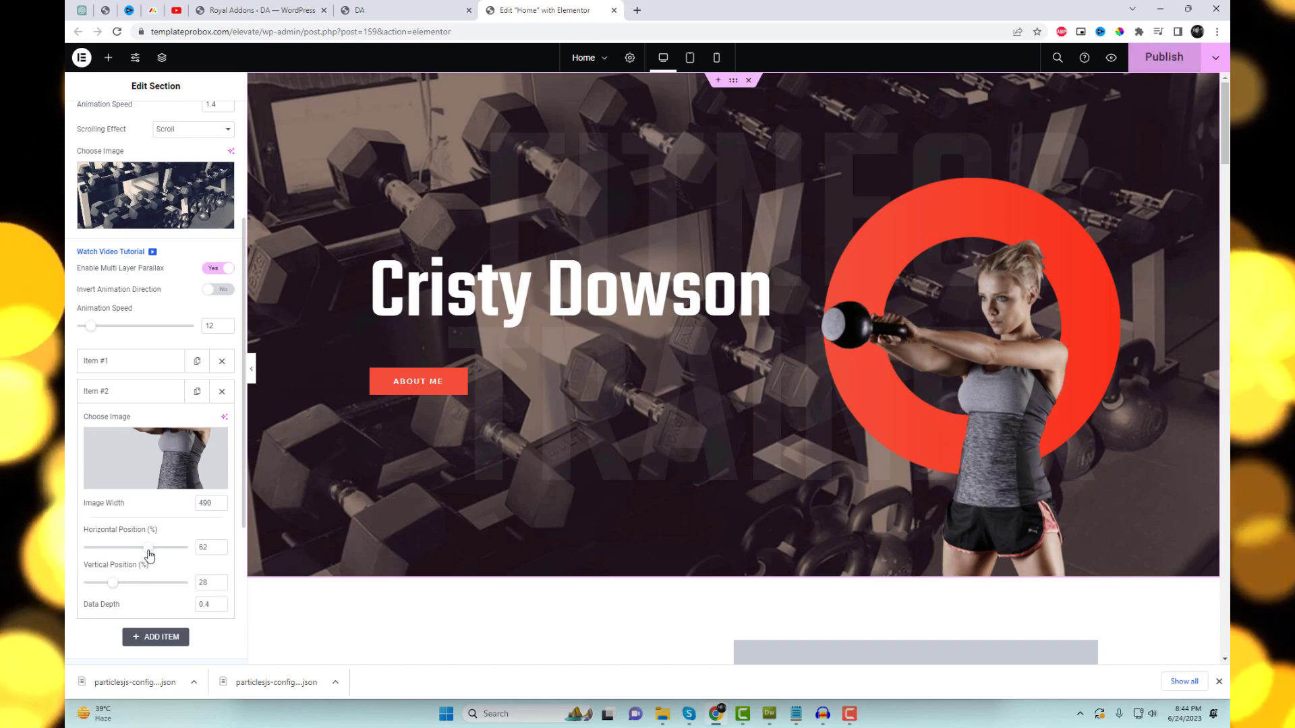
pyautogui.moveTo(117, 590); pyautogui.dragTo(112, 586)
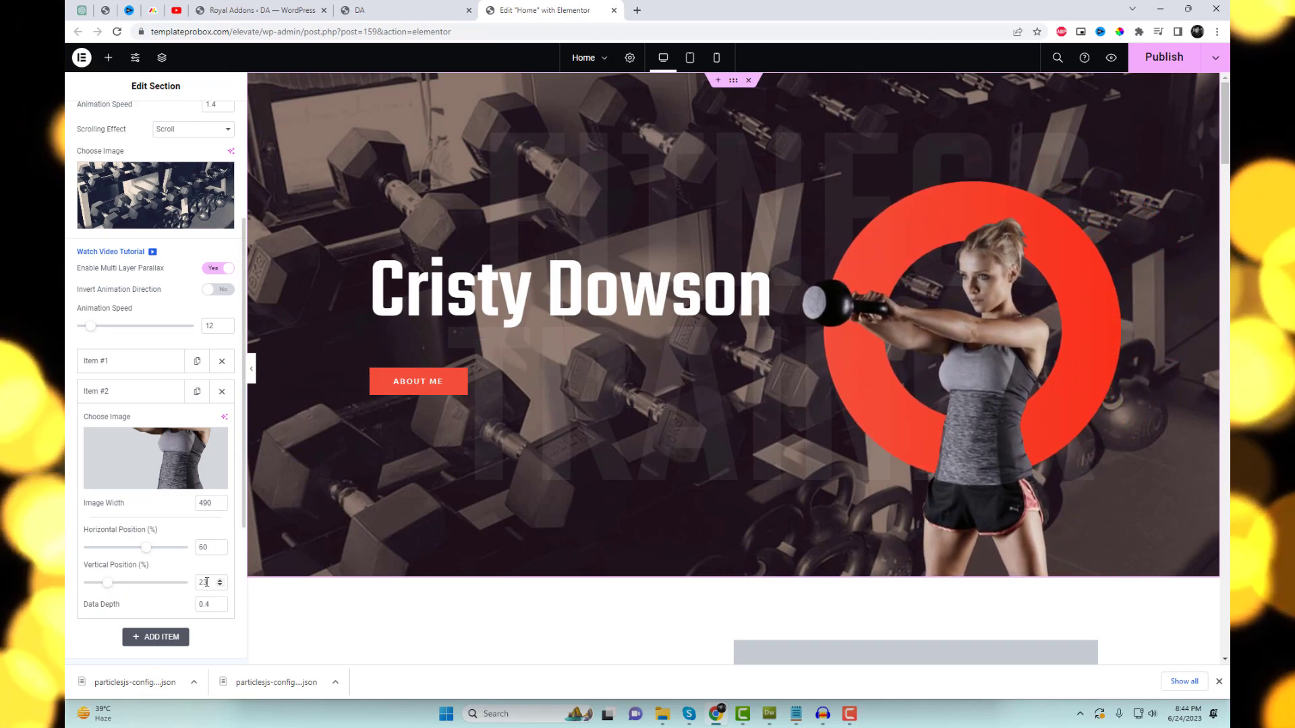
pyautogui.write('20')
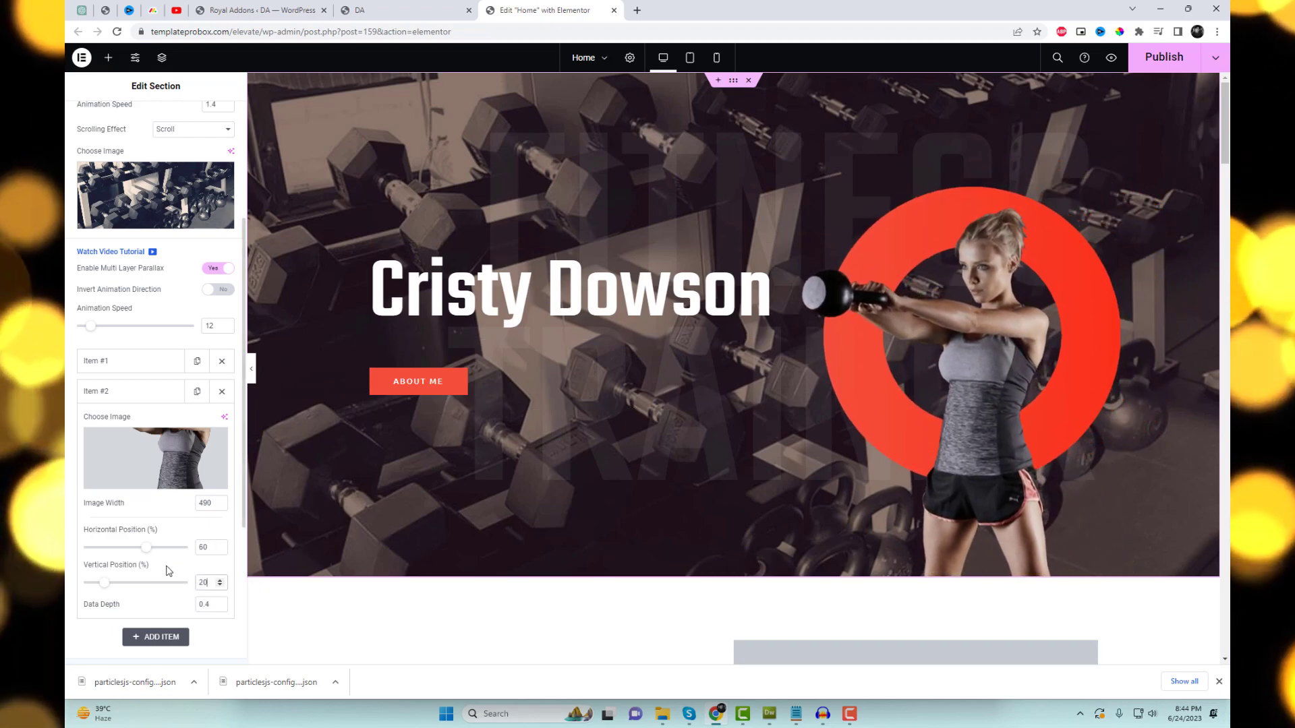
pyautogui.moveTo(109, 588); pyautogui.dragTo(113, 588)
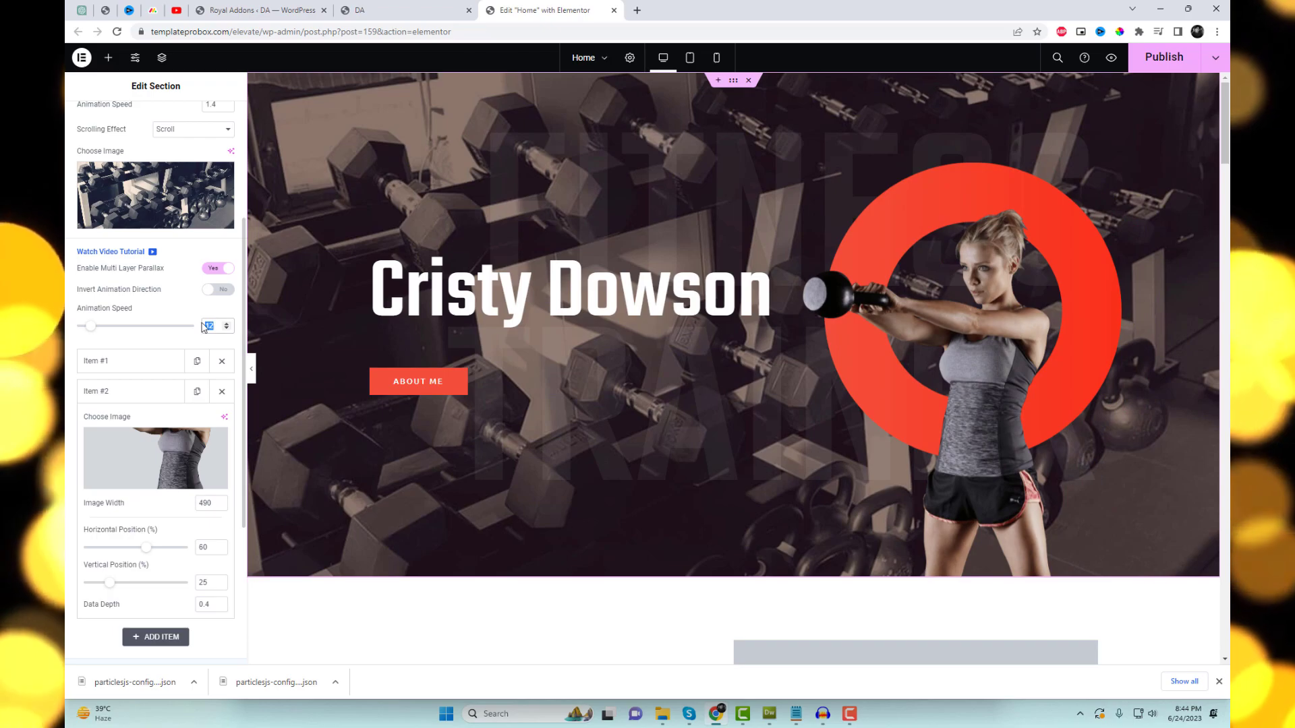
# Set the layer animation speed to 10 with Invert Animation Direction off, and check the published result on the reloaded live page.
pyautogui.write('10')
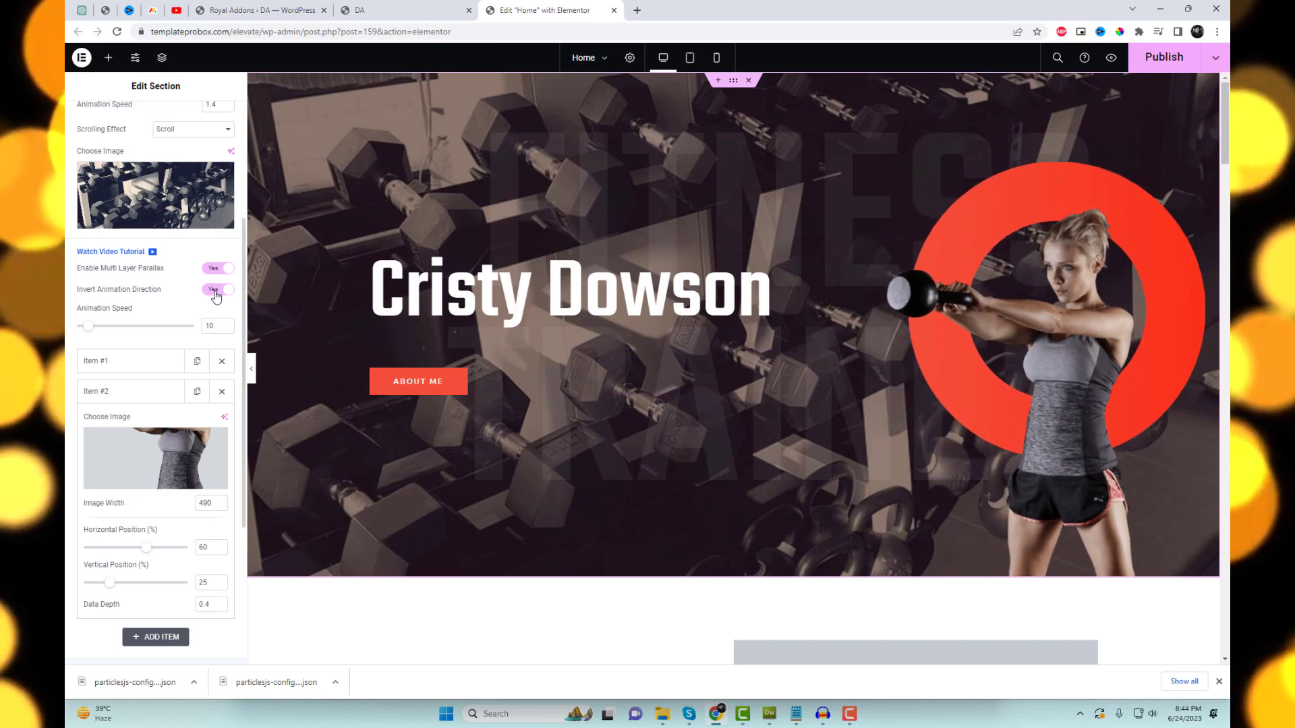
pyautogui.click(215, 291)
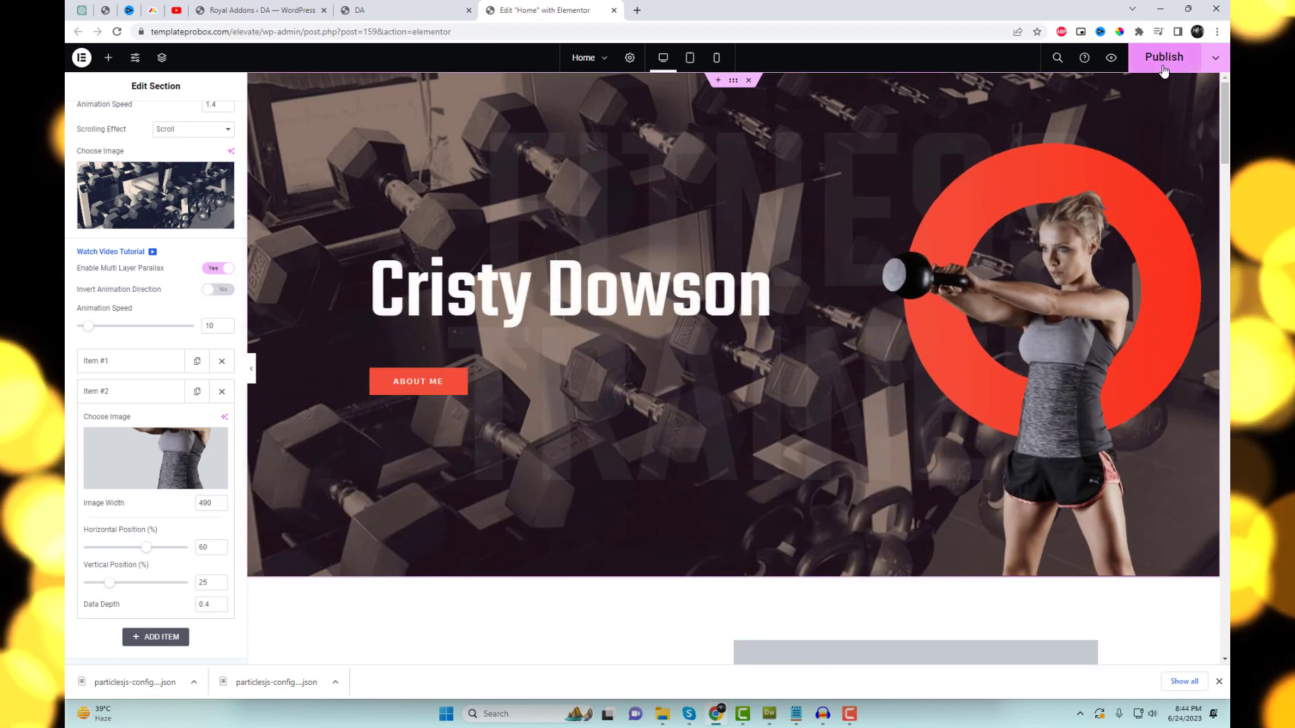
pyautogui.click(423, 5)
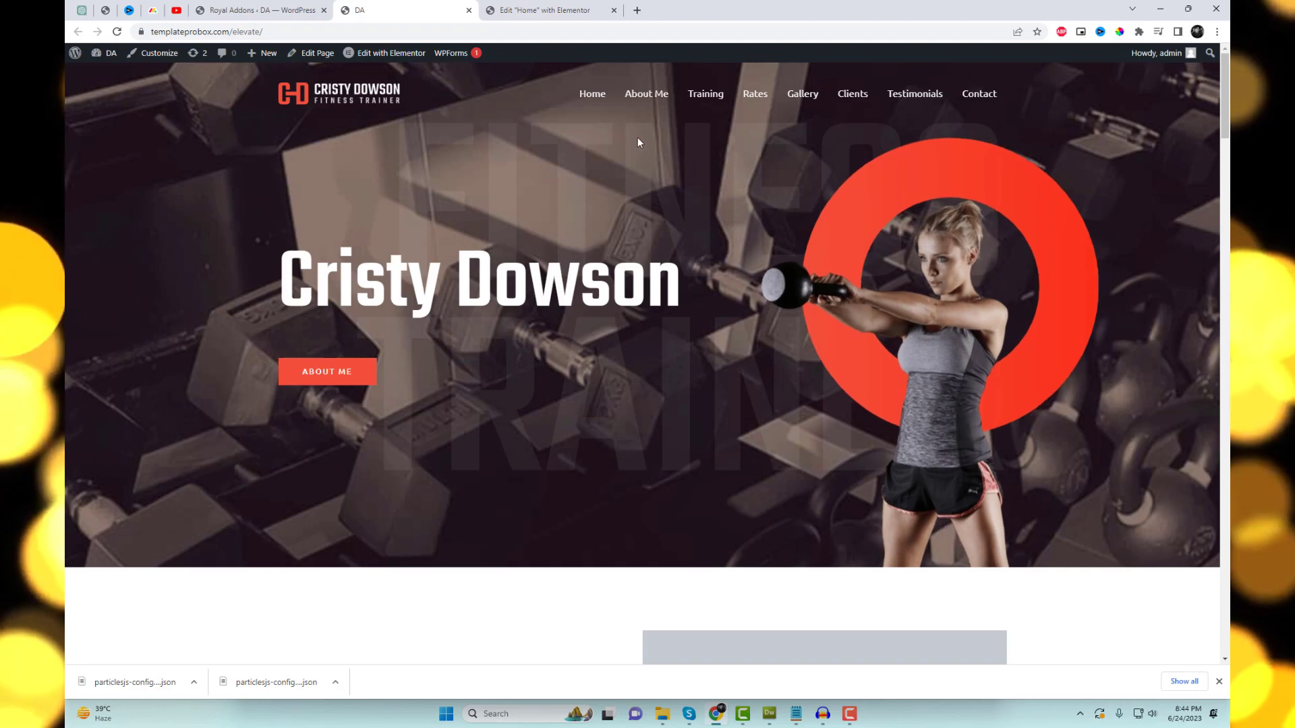
pyautogui.rightClick(659, 145)
pyautogui.click(681, 181)
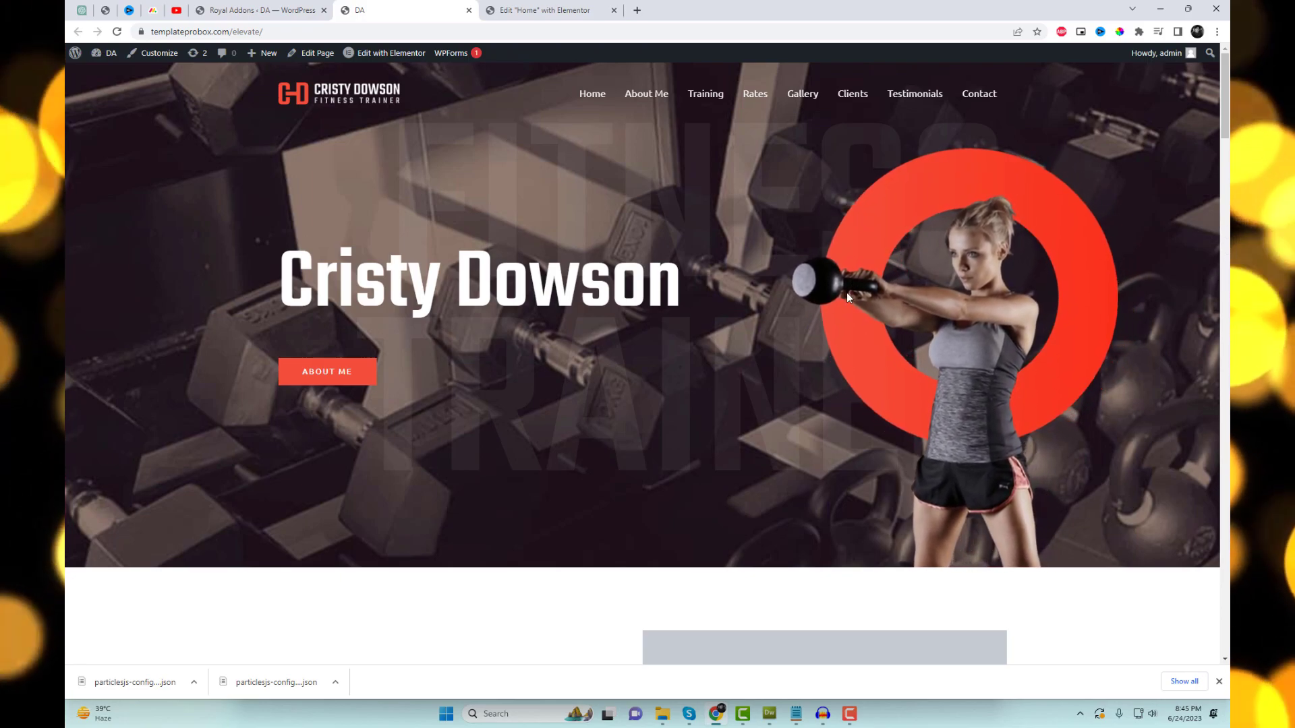
# Return to the editor, change the background parallax scrolling effect to Zoom and publish the page.
pyautogui.hotkey('ctrl', 'Tab')
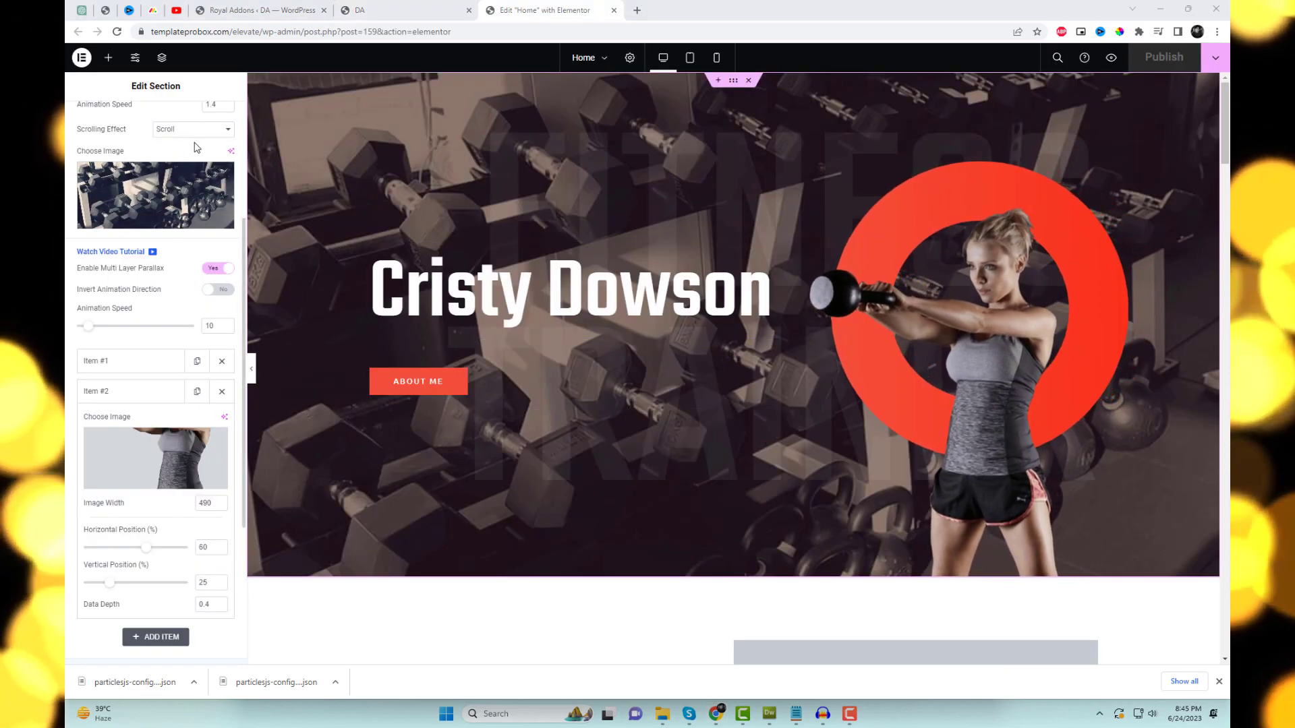
pyautogui.scroll(2, 207, 208)
pyautogui.click(201, 232)
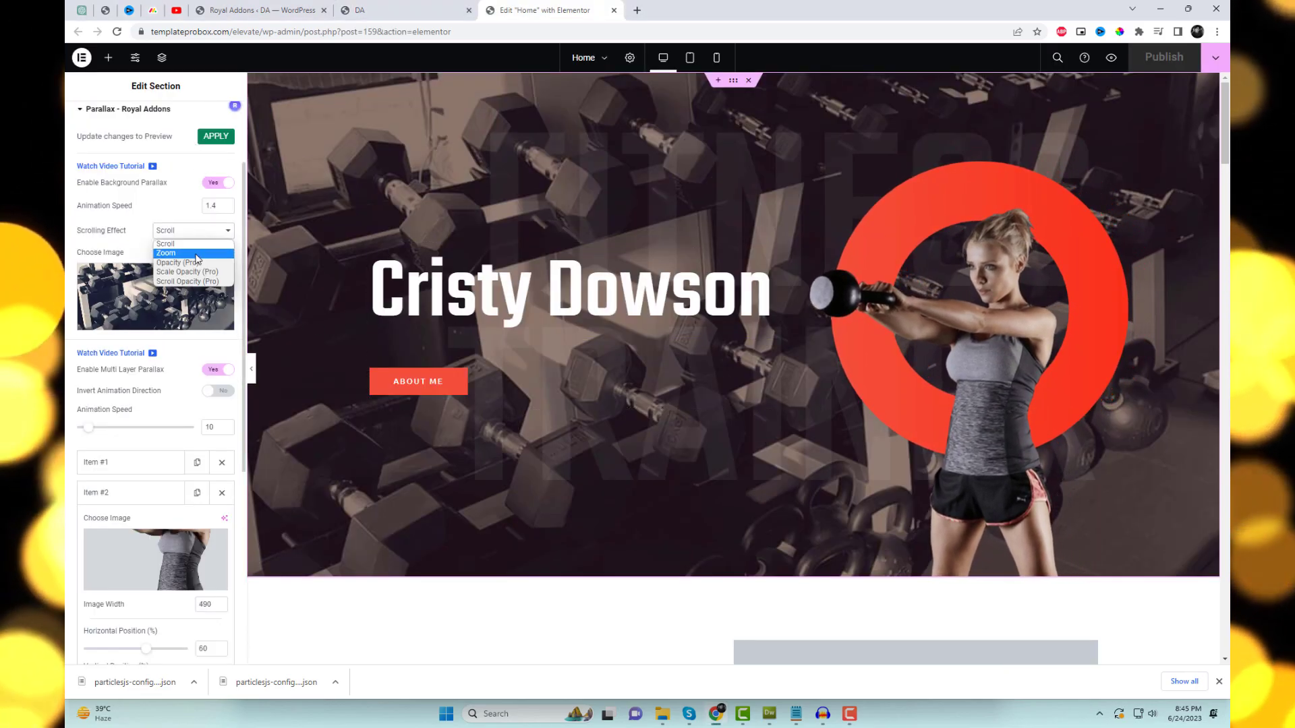
pyautogui.click(197, 256)
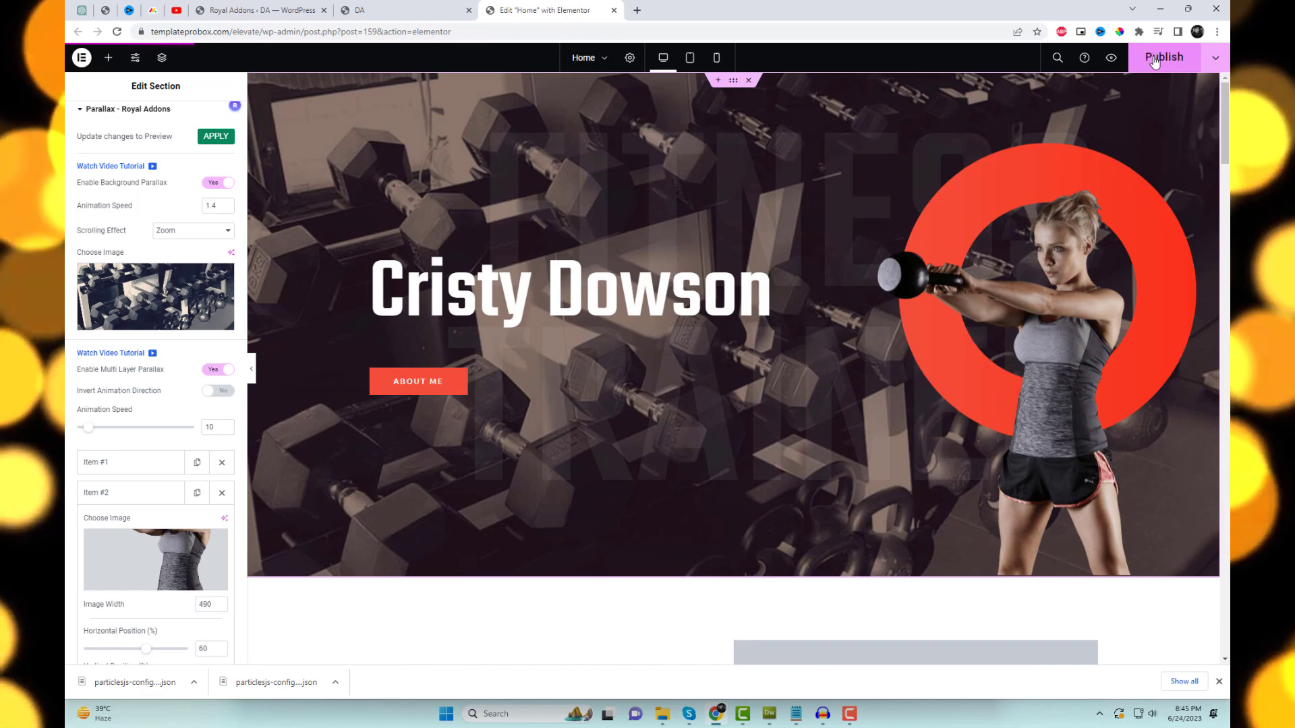
# Reload the live page and scroll the hero section back and forth to examine the background zoom effect.
pyautogui.click(435, 5)
pyautogui.rightClick(705, 171)
pyautogui.click(729, 213)
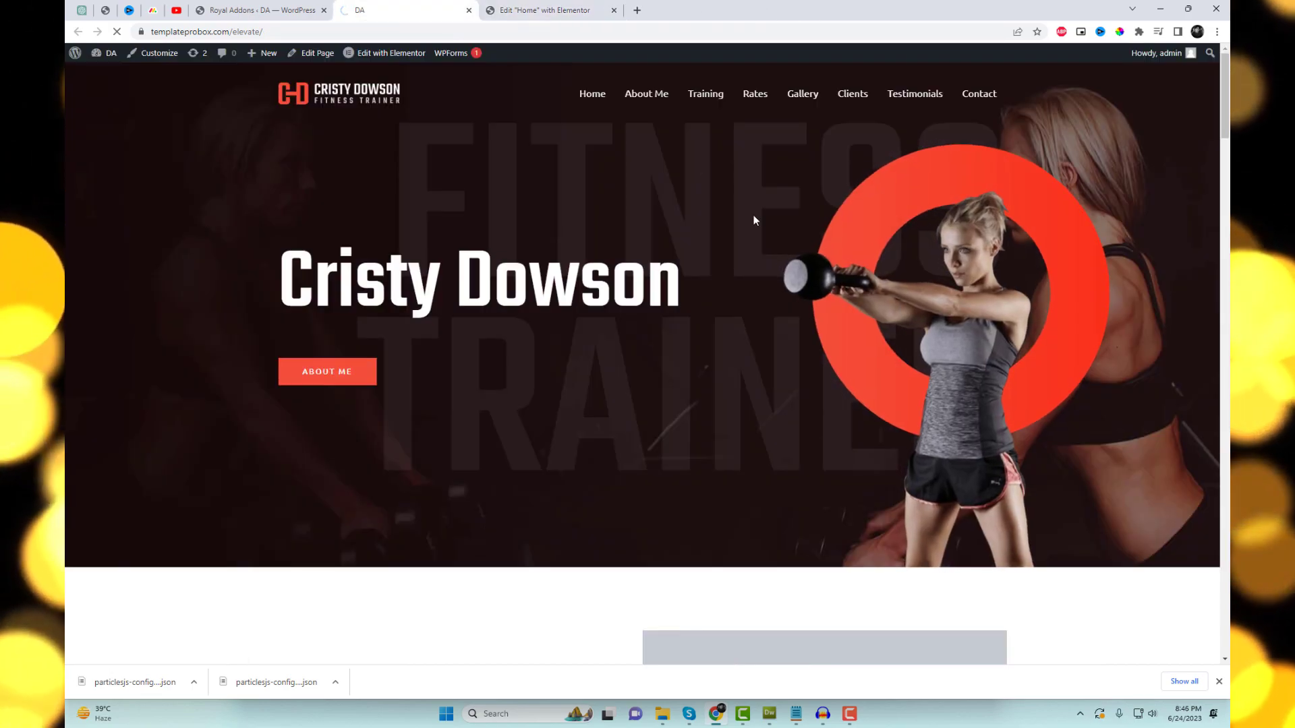
pyautogui.scroll(-5, 1025, 359)
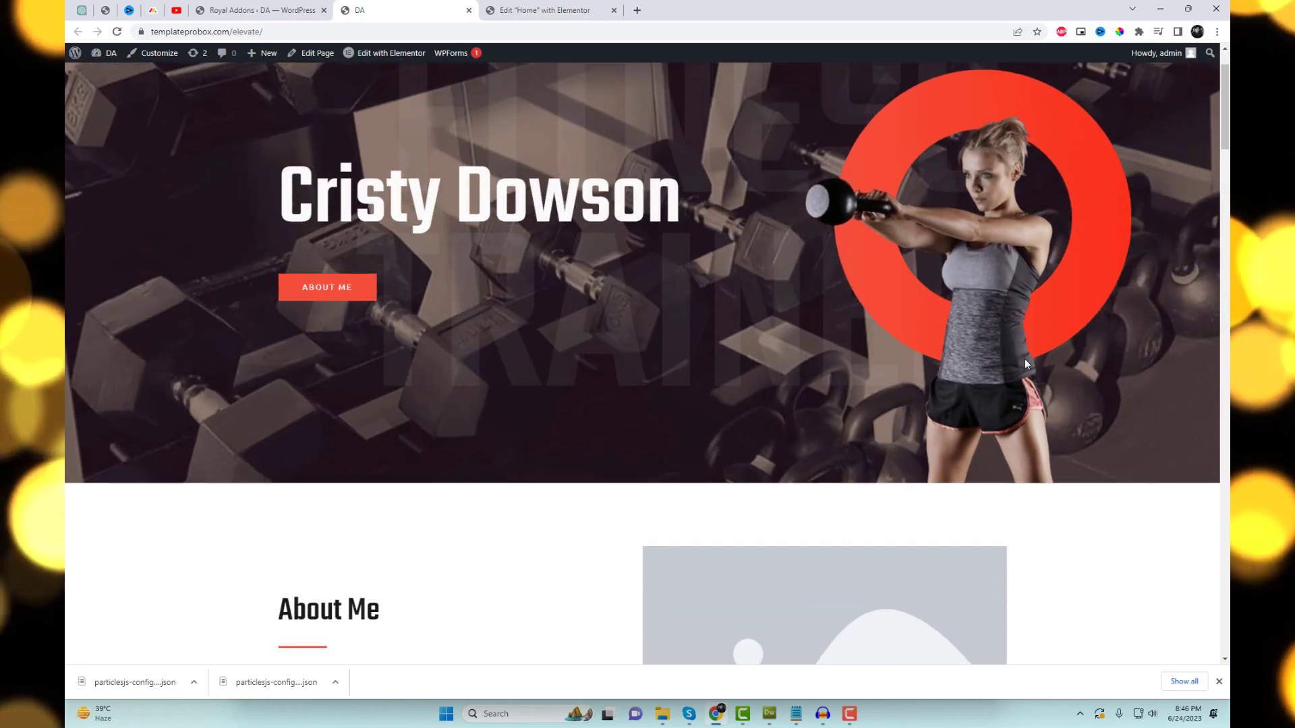
pyautogui.scroll(5, 727, 252)
pyautogui.scroll(-2, 848, 248)
pyautogui.scroll(2, 850, 249)
pyautogui.scroll(-2, 850, 251)
pyautogui.scroll(2, 970, 297)
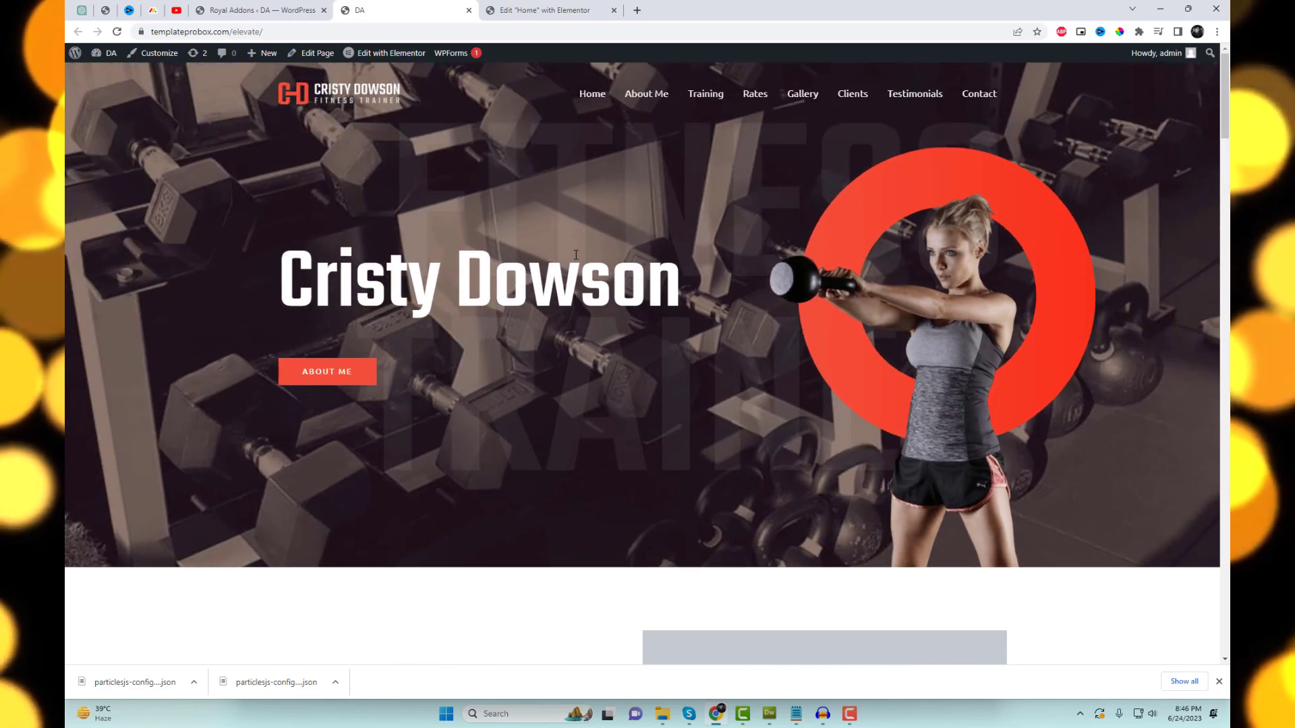
pyautogui.scroll(-2, 578, 256)
pyautogui.scroll(2, 578, 256)
pyautogui.scroll(-3, 823, 338)
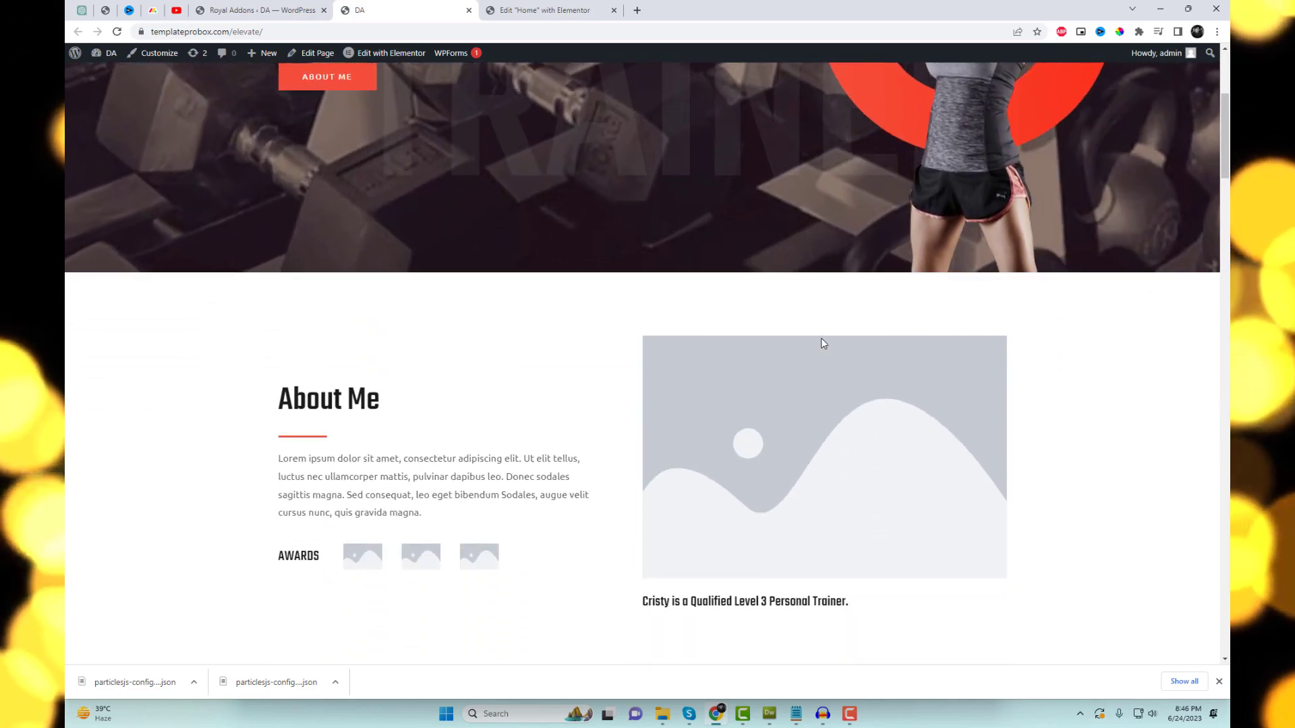
pyautogui.scroll(3, 821, 338)
pyautogui.scroll(-3, 822, 341)
pyautogui.scroll(3, 822, 341)
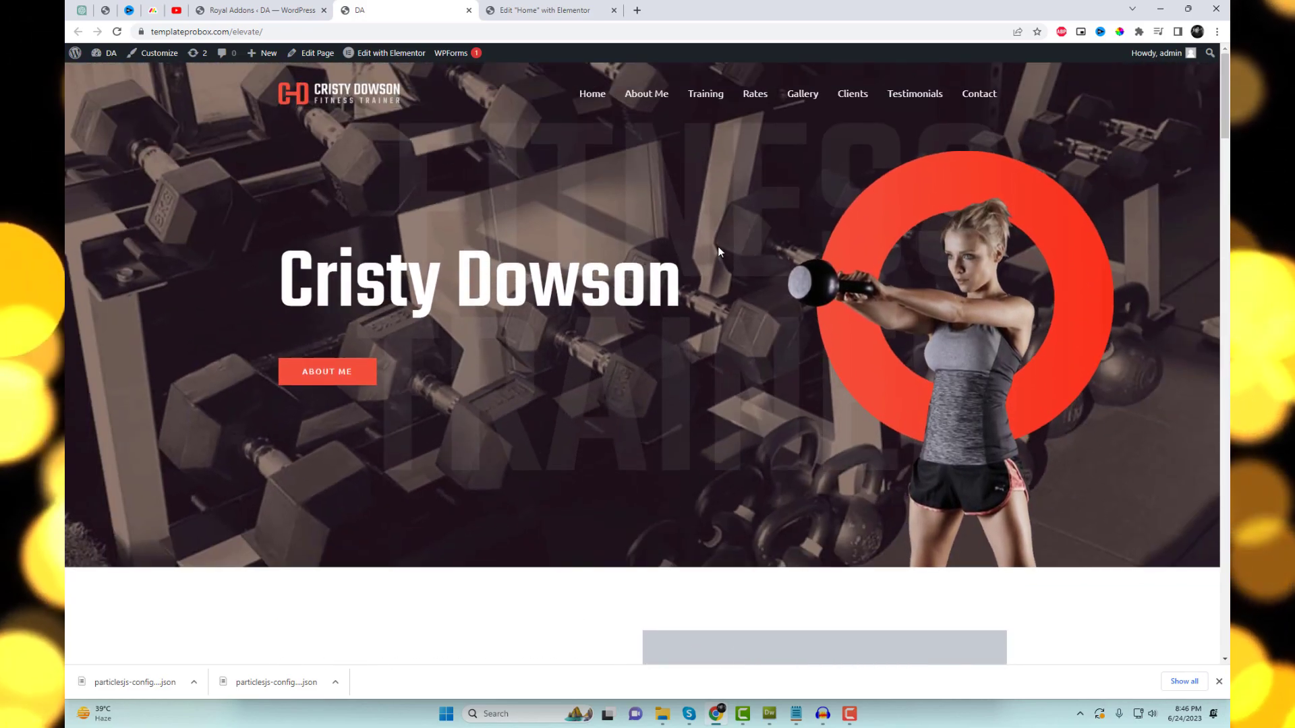